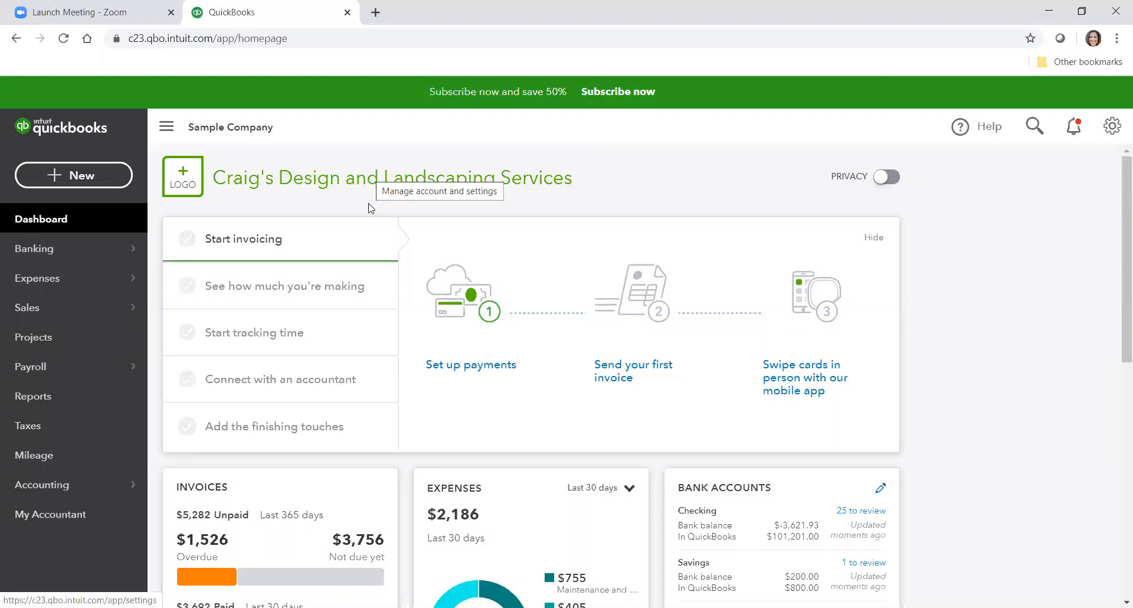
Start a new journal entry and begin adding a new account on its first line
click(103, 185)
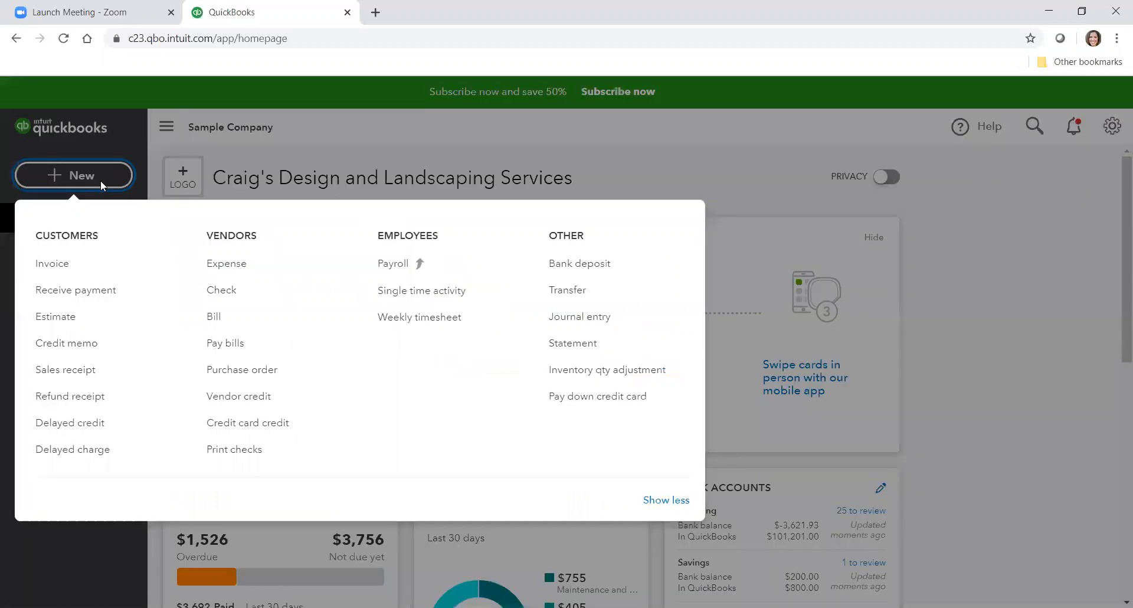
click(571, 319)
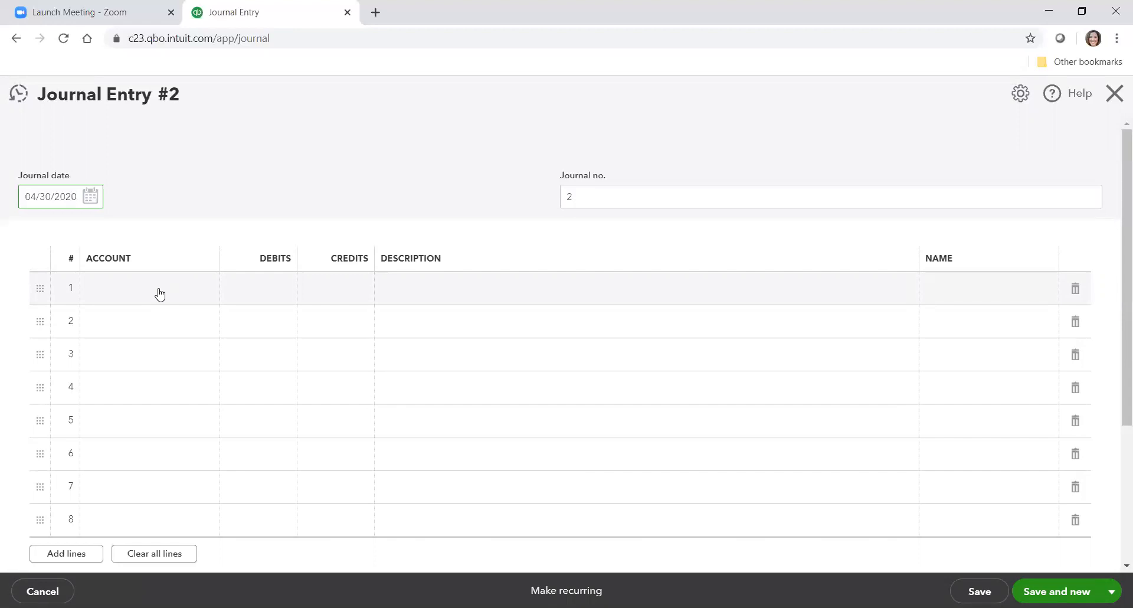
click(203, 295)
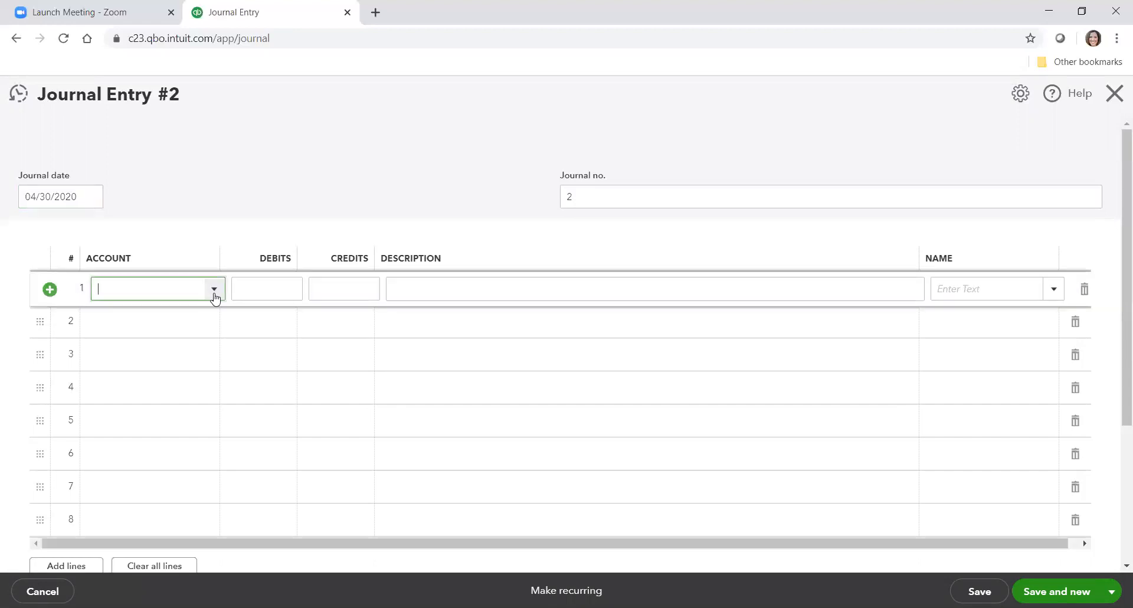
click(213, 290)
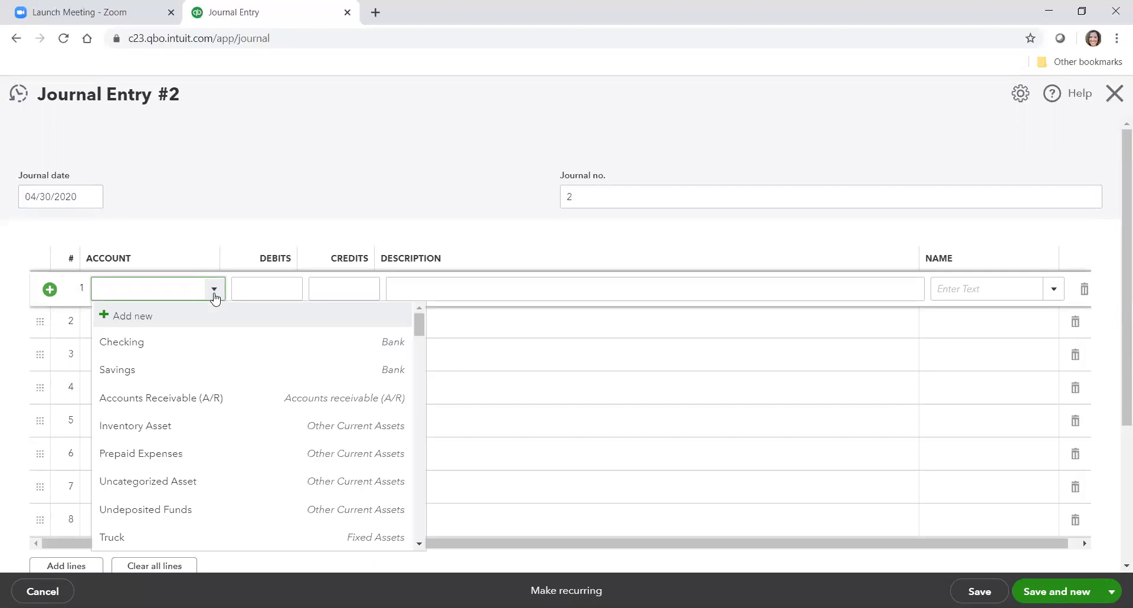
click(132, 320)
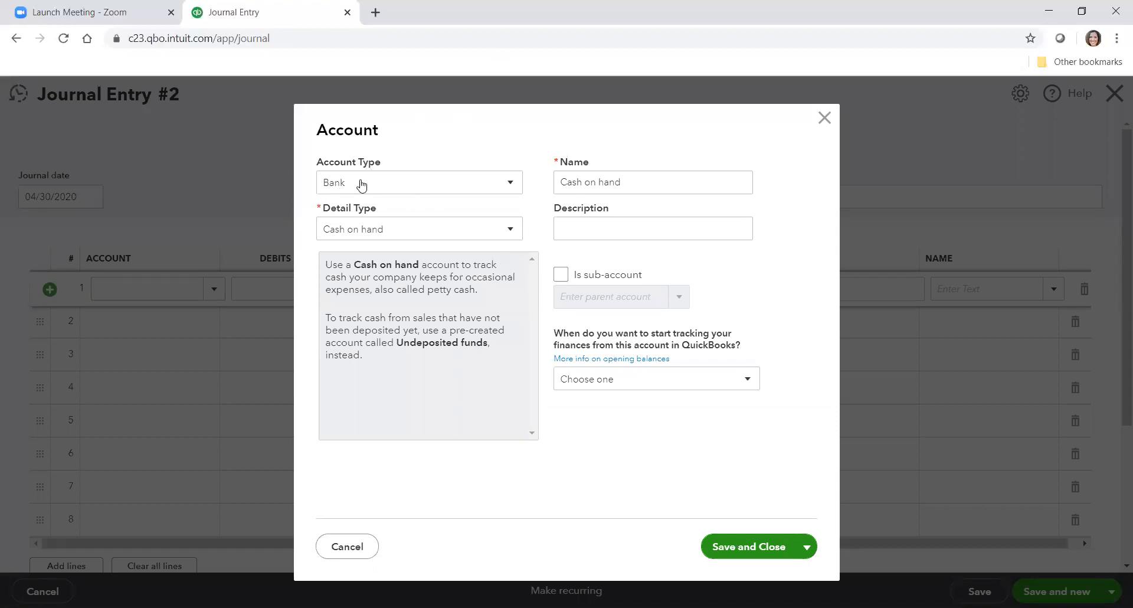
Create the bank account "PPP Loan Funds" as a sub-account of Checking and debit it 200,000 on line 1
click(560, 275)
click(679, 297)
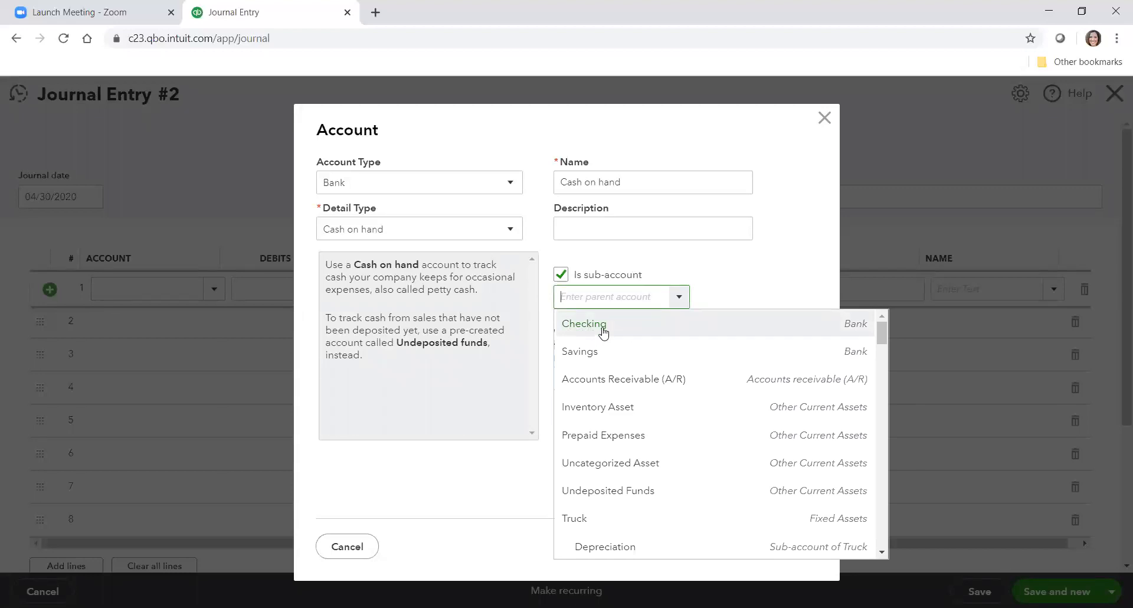
click(626, 329)
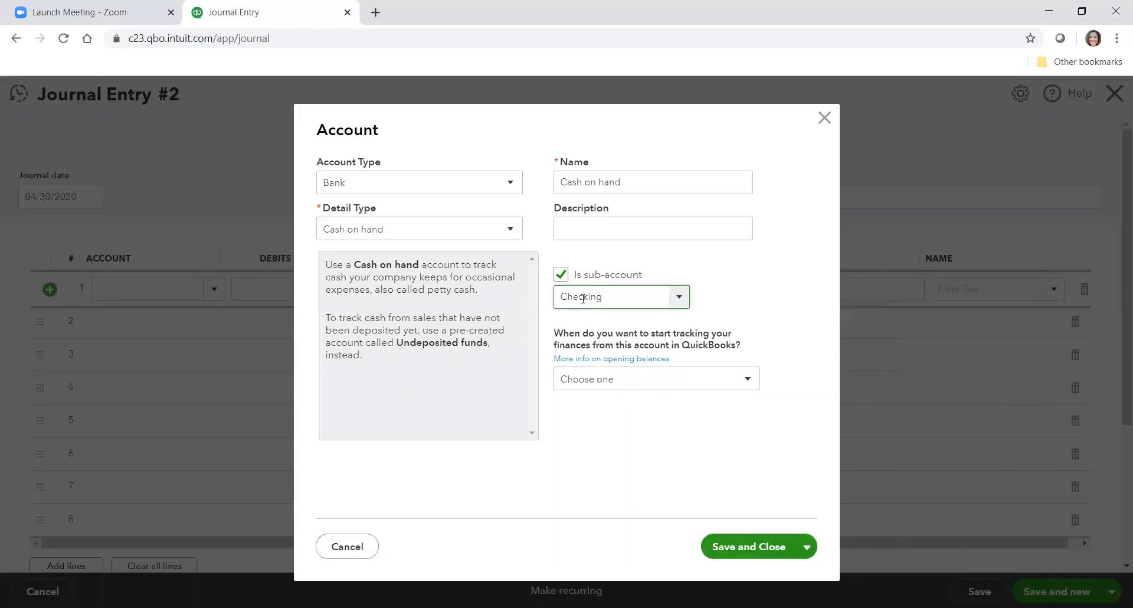
drag(639, 189, 532, 177)
text(PPP Loan Funds)
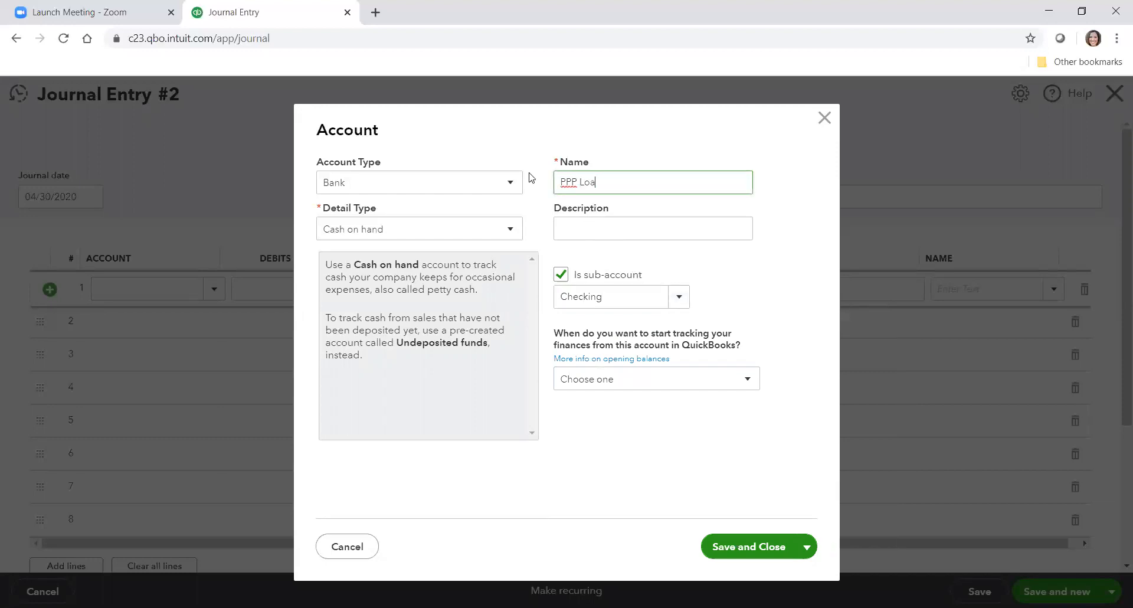
click(730, 538)
click(282, 288)
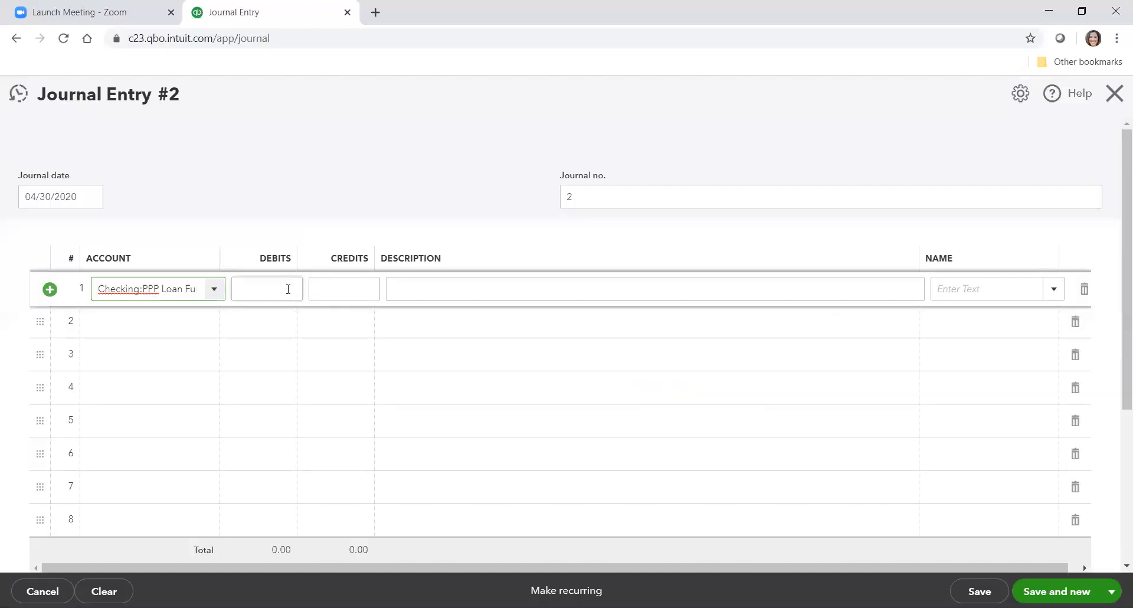
text(200,000)
Credit a new Long Term Liabilities account named "PPP Loan Payable" on line 2, then save and close the journal entry
click(154, 321)
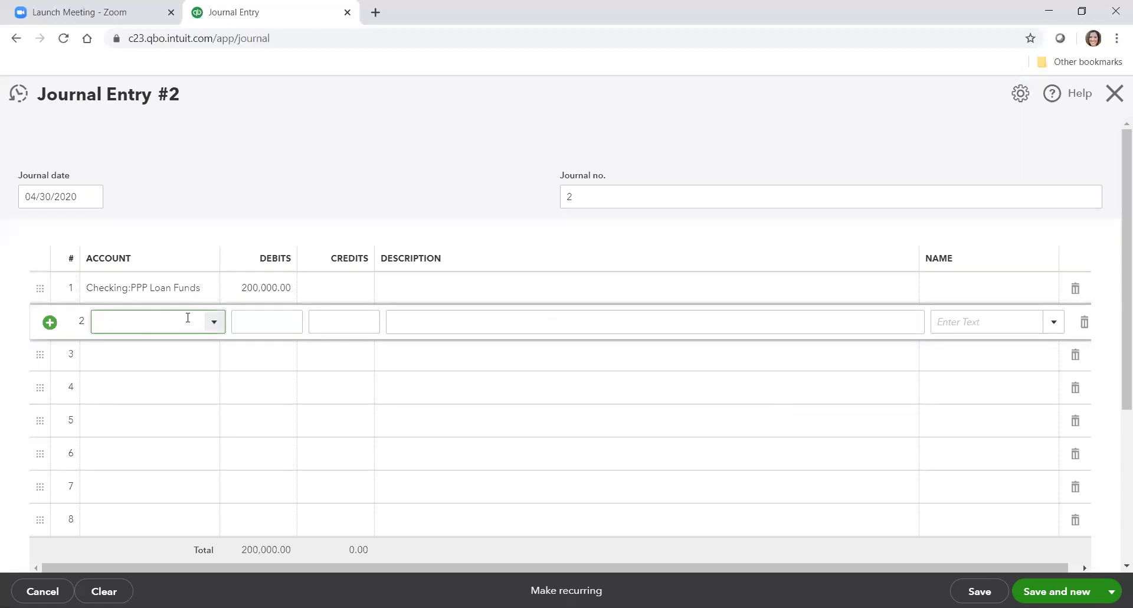
click(213, 321)
click(135, 356)
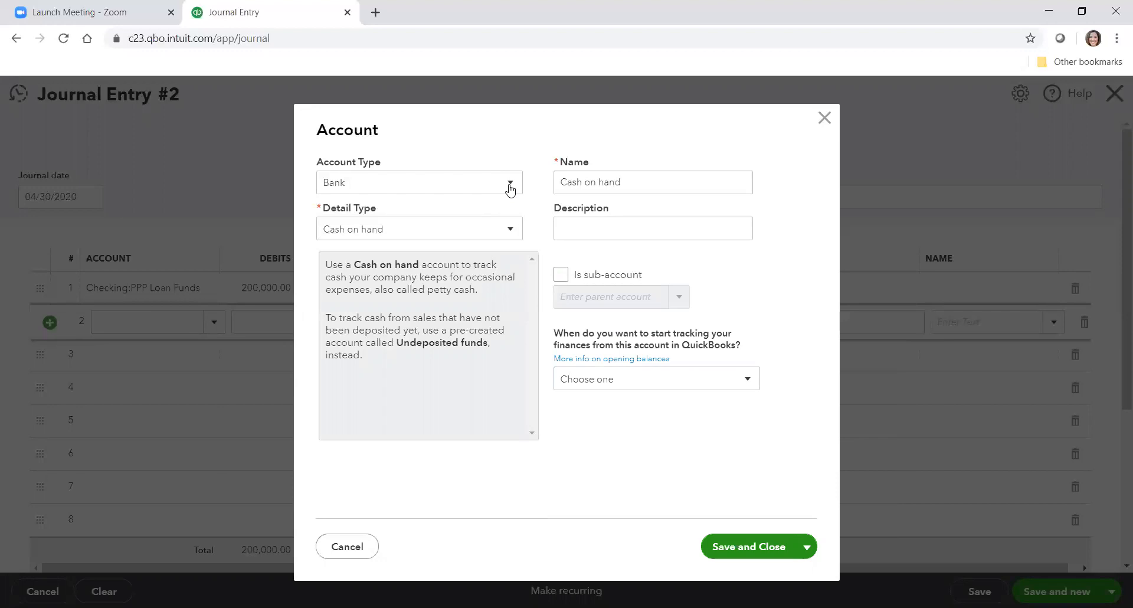
click(510, 188)
click(399, 375)
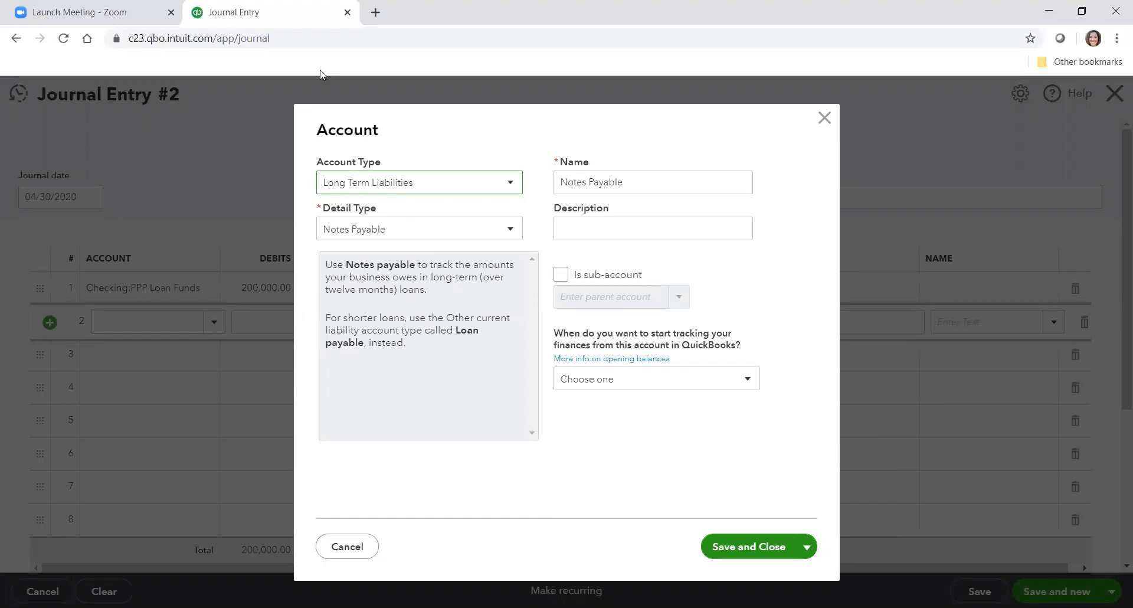
click(632, 183)
click(533, 192)
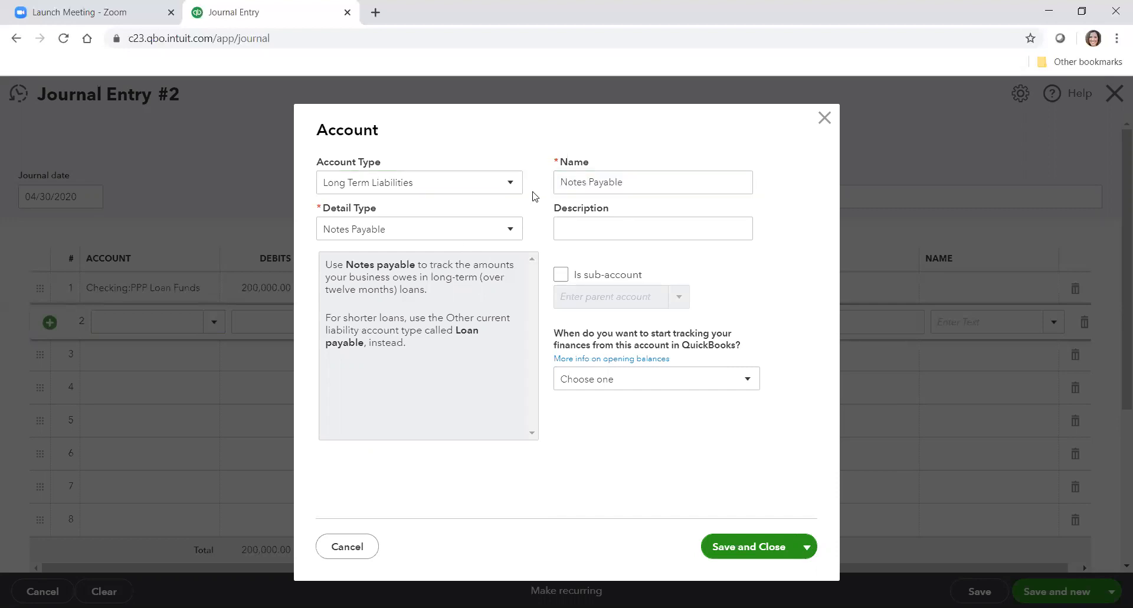
click(591, 182)
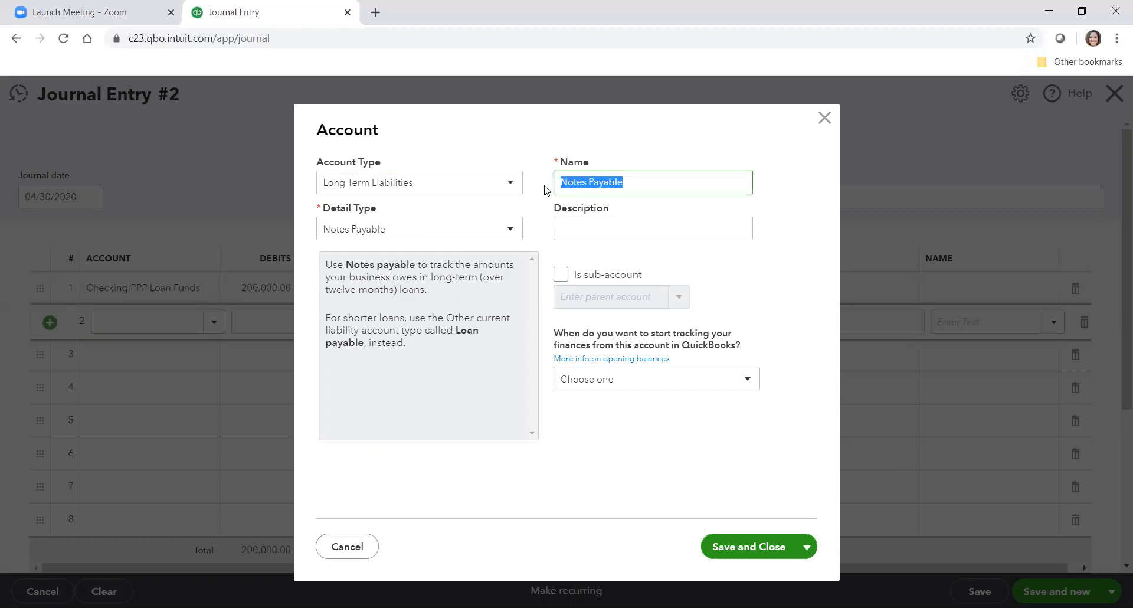
text(PPP Loan Payab)
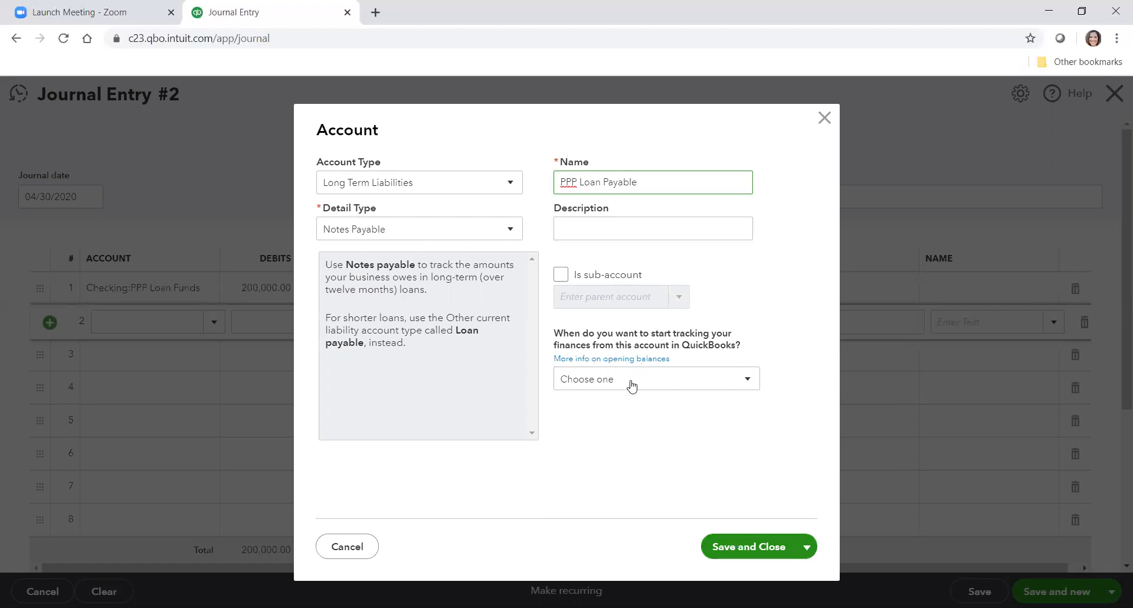
click(752, 558)
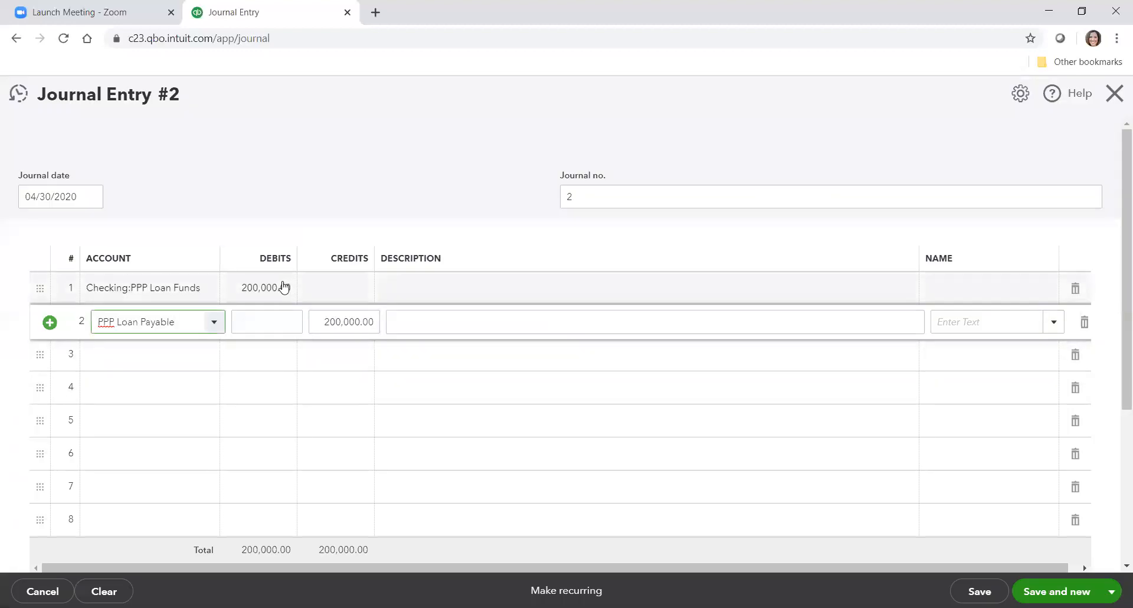
click(980, 590)
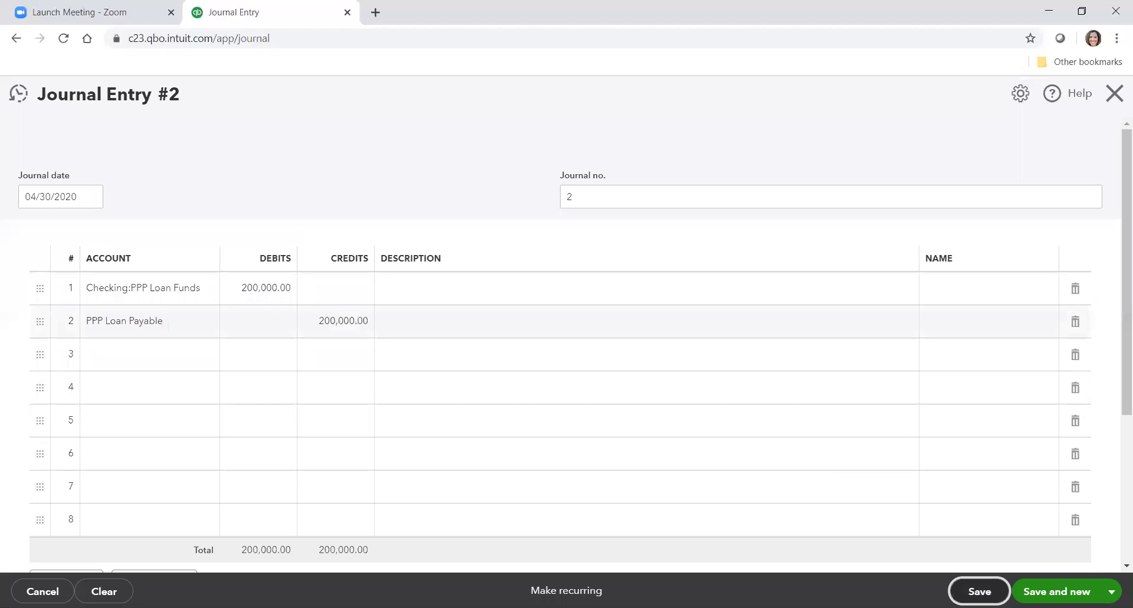
click(1114, 92)
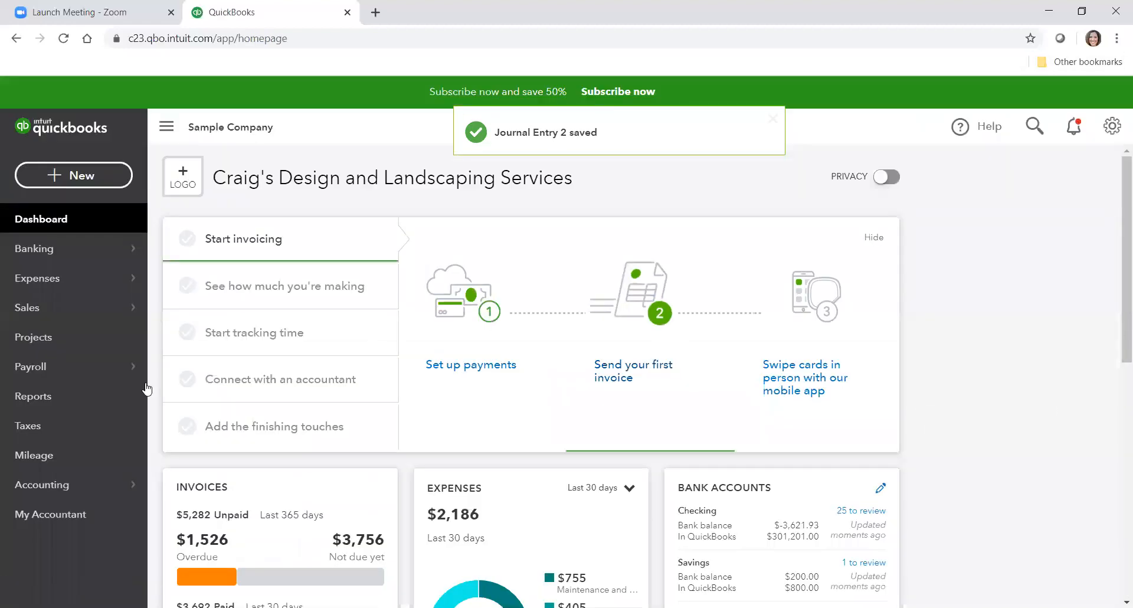
Run the Balance Sheet report through 04/30/2020 and examine the PPP loan lines under bank accounts and long-term liabilities
click(33, 396)
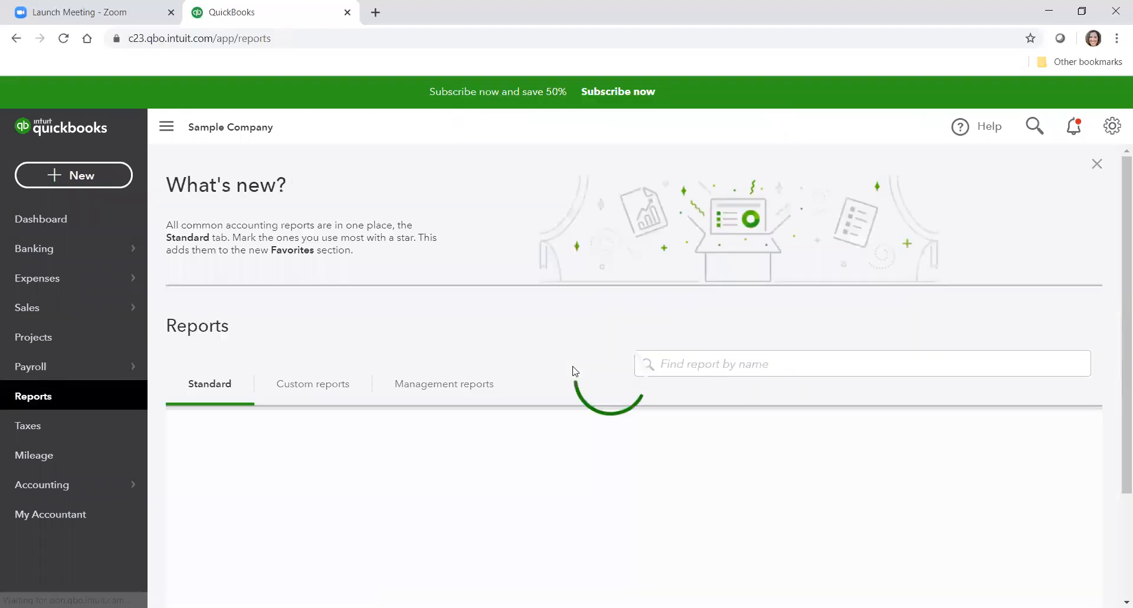
click(260, 522)
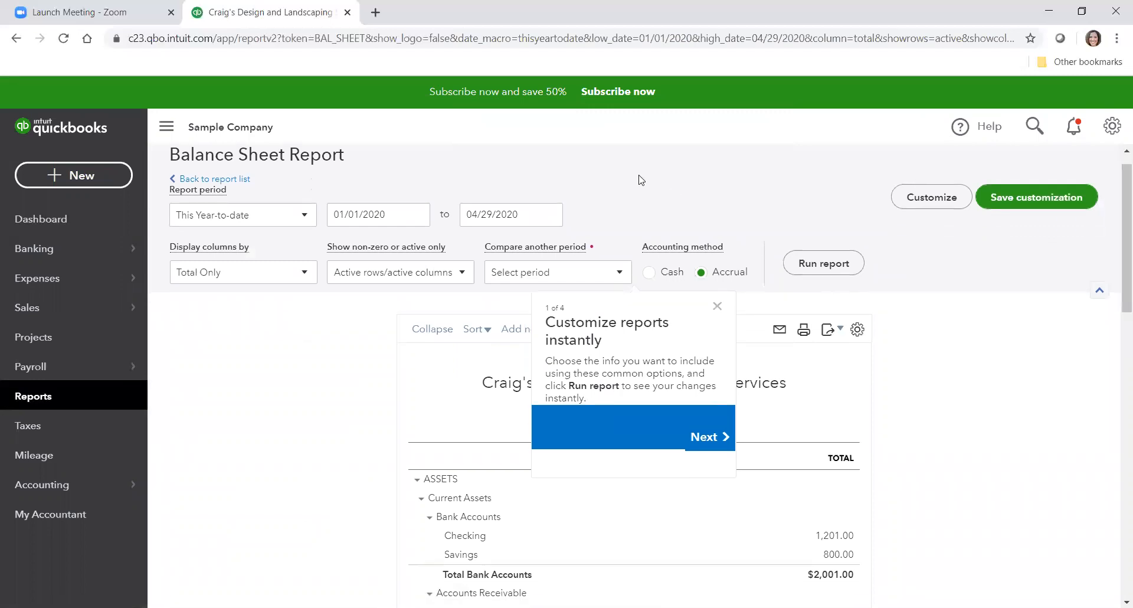
click(548, 215)
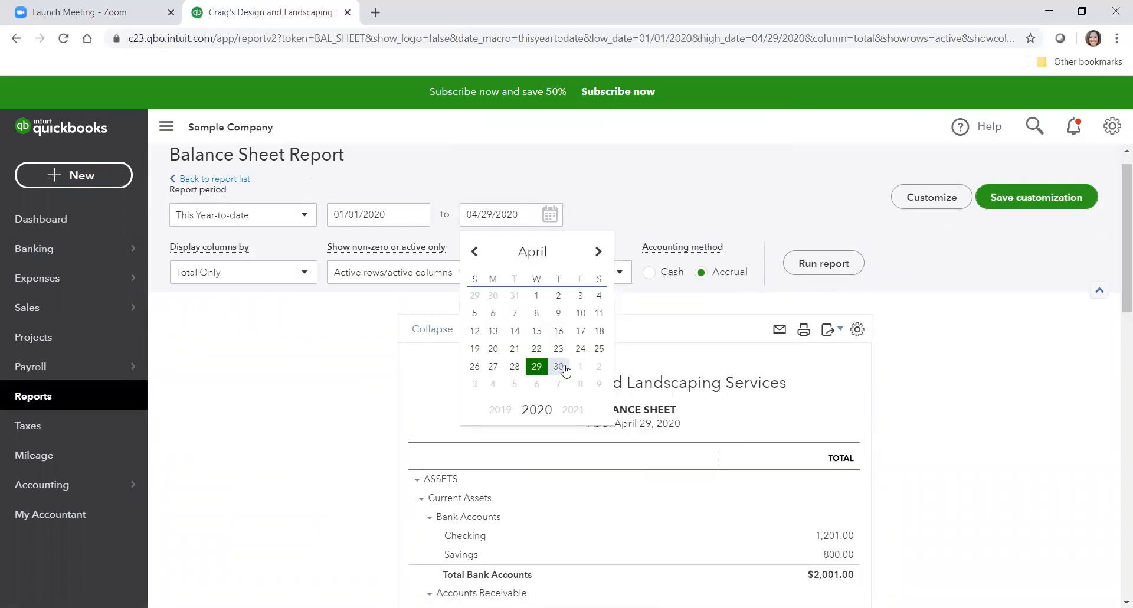
click(558, 366)
click(815, 260)
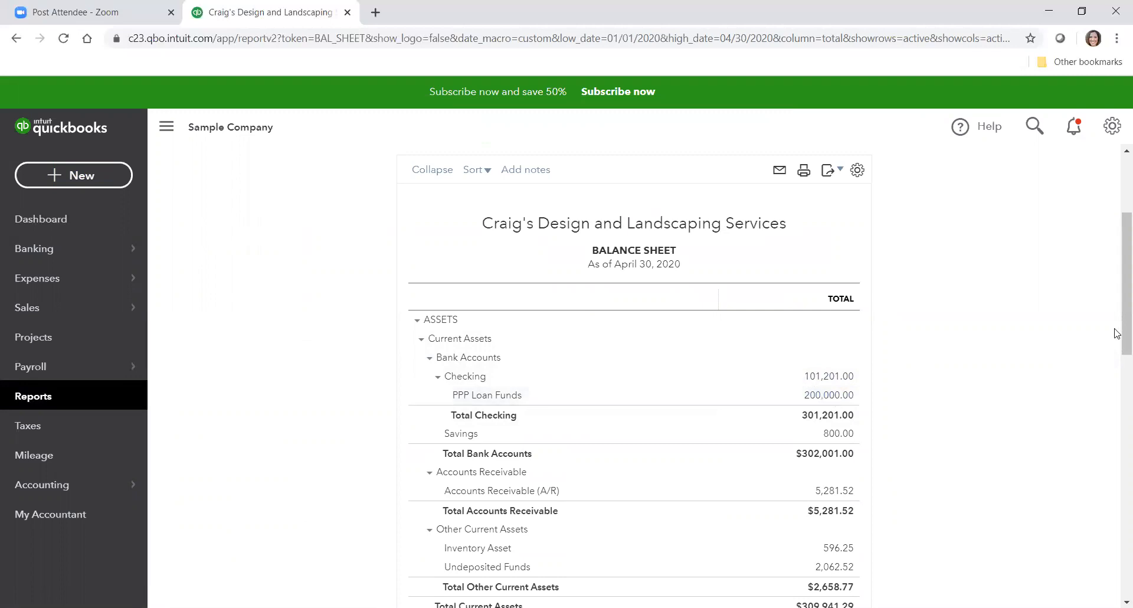
drag(1117, 354, 1117, 543)
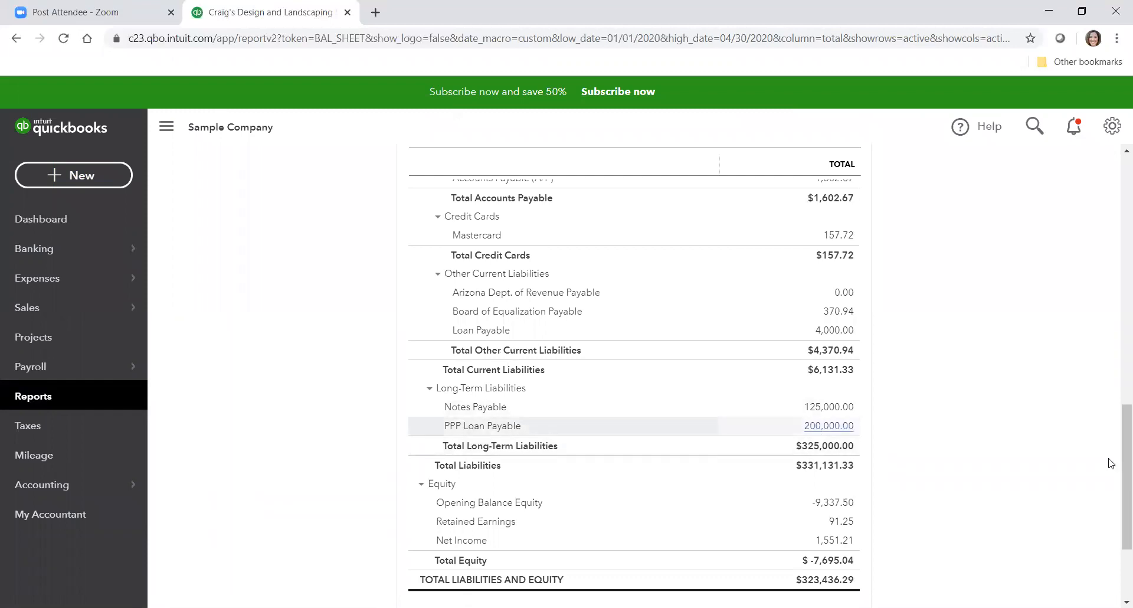
drag(1120, 443, 1106, 301)
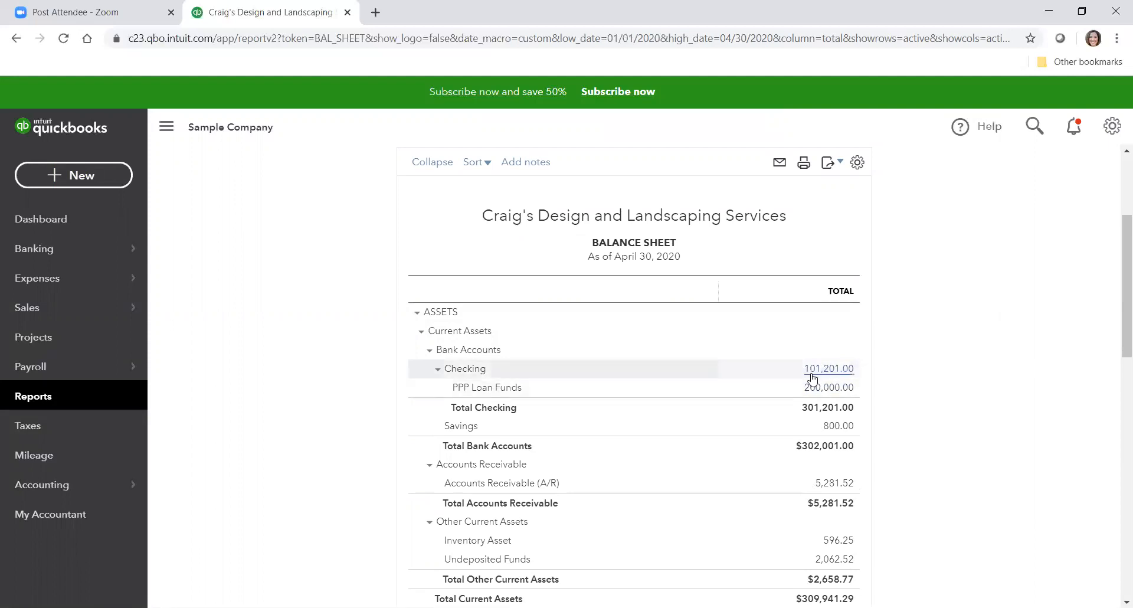
Start a new transfer from the PPP Loan Funds sub-account to Checking
click(89, 175)
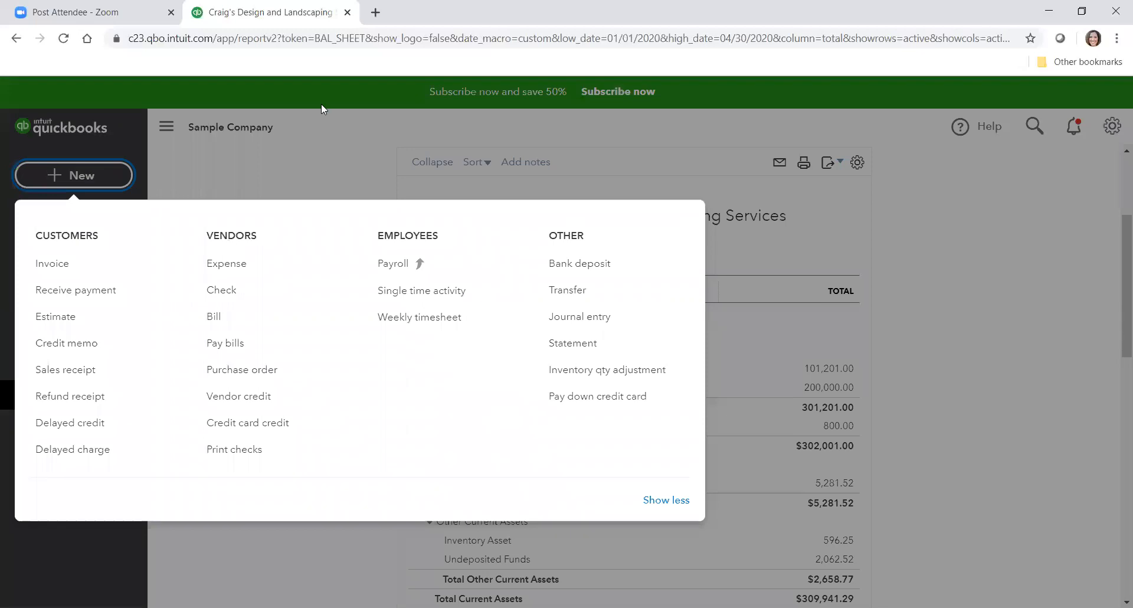
click(569, 295)
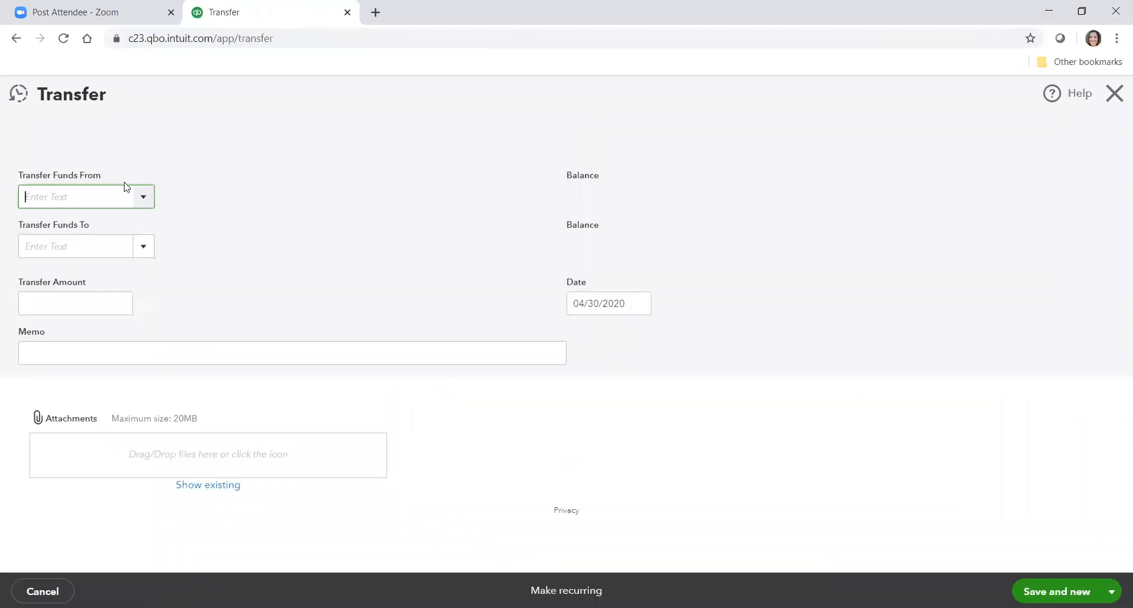
click(129, 200)
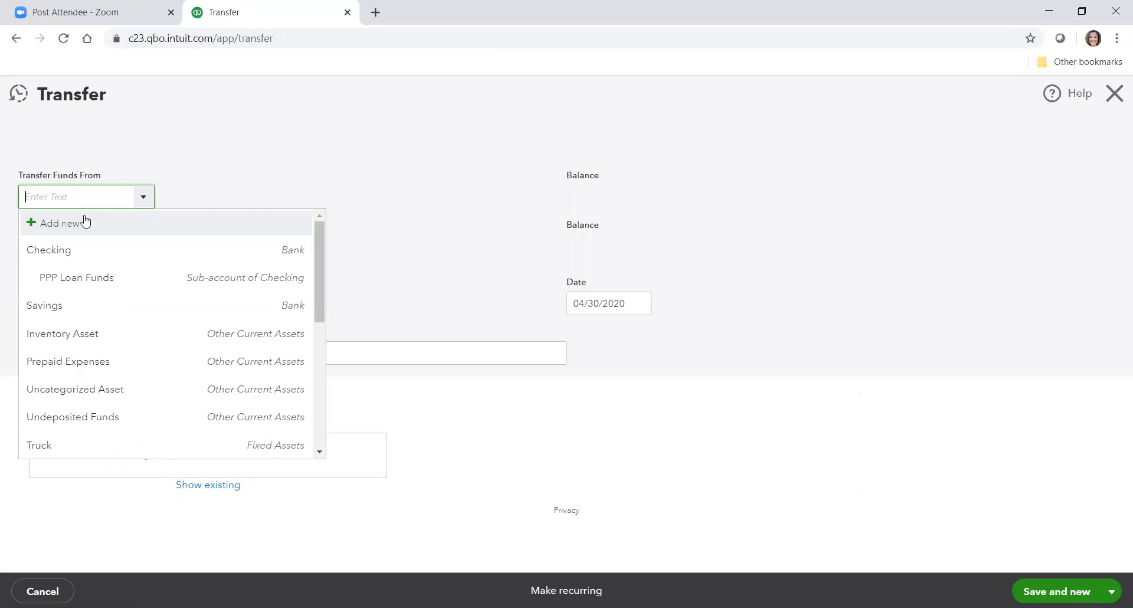
click(80, 281)
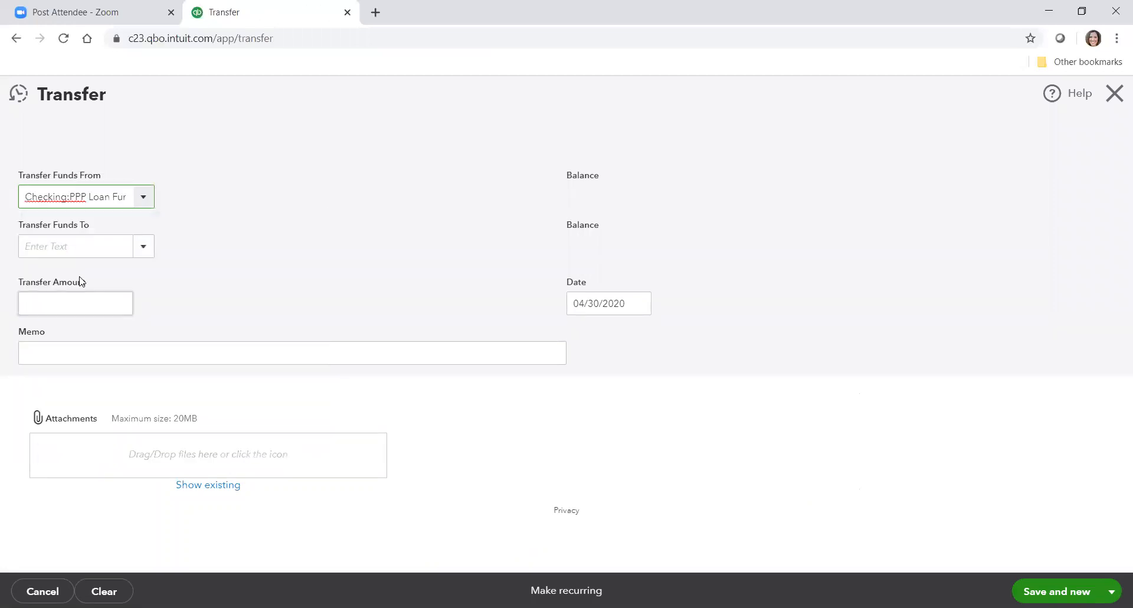
click(145, 248)
click(134, 299)
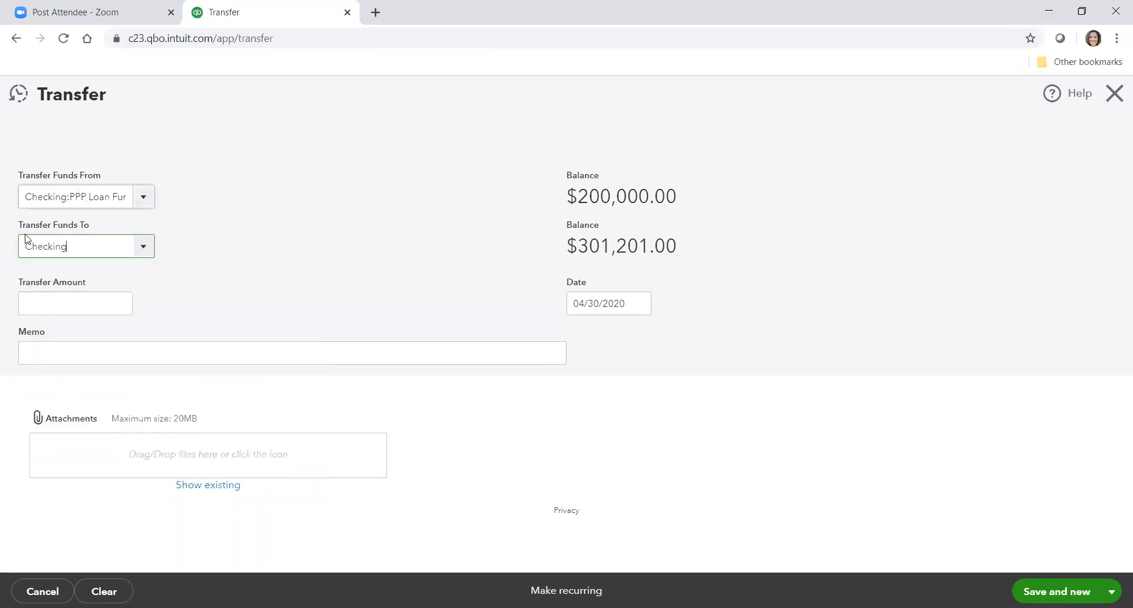
Enter a transfer amount of 40,000, the memo "Qualified Expenses 5/1 payroll" and the date 05/01/2020, and save the transfer
click(78, 306)
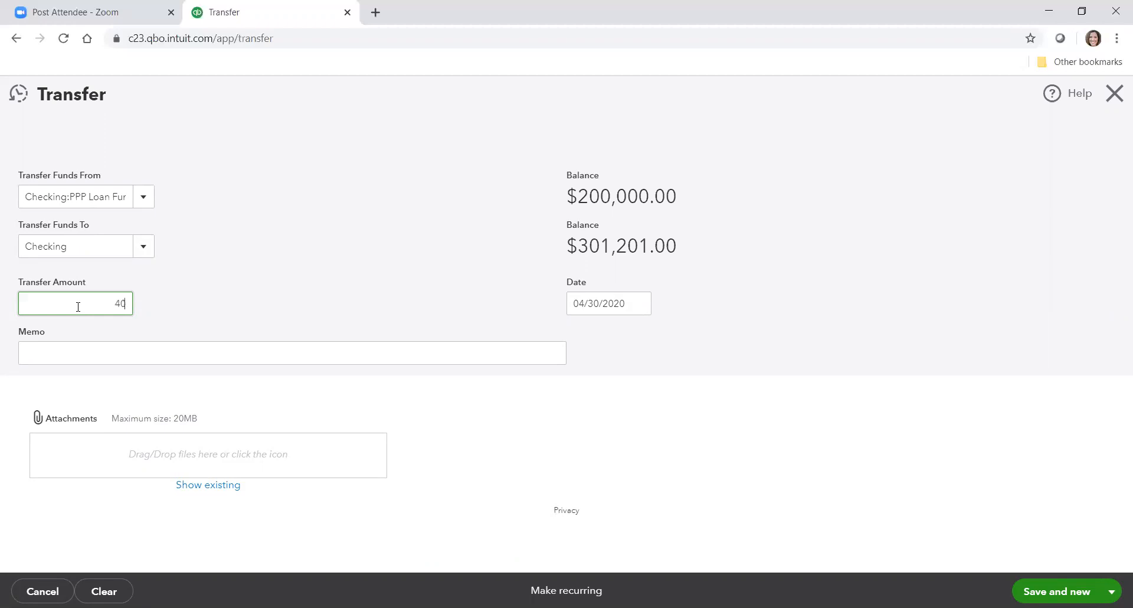
click(85, 358)
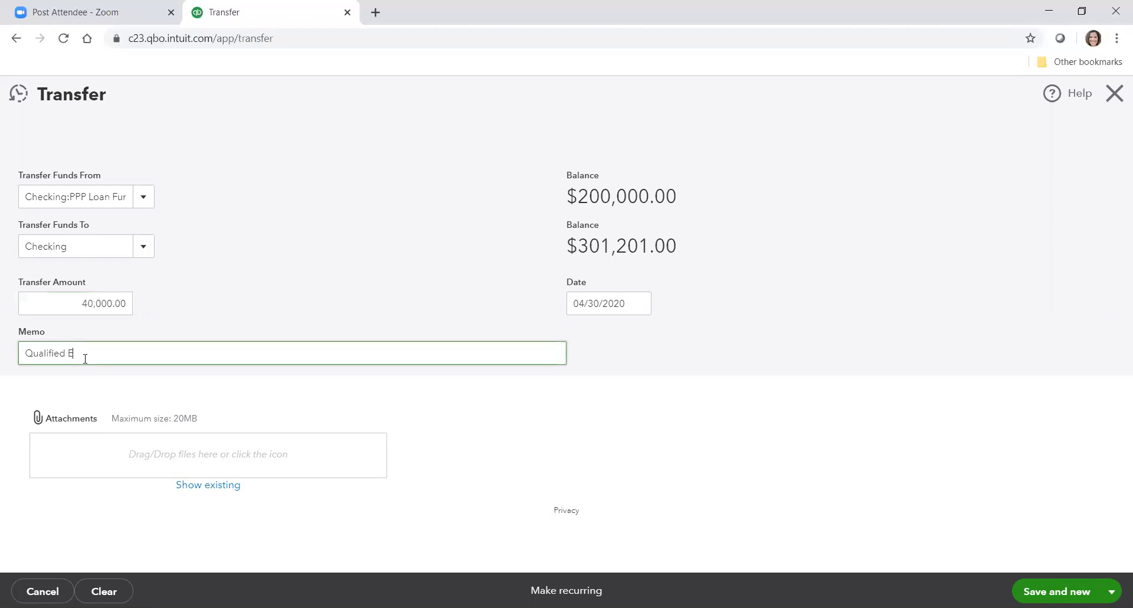
text(Qualified Expenses 5/1 payroll)
click(637, 303)
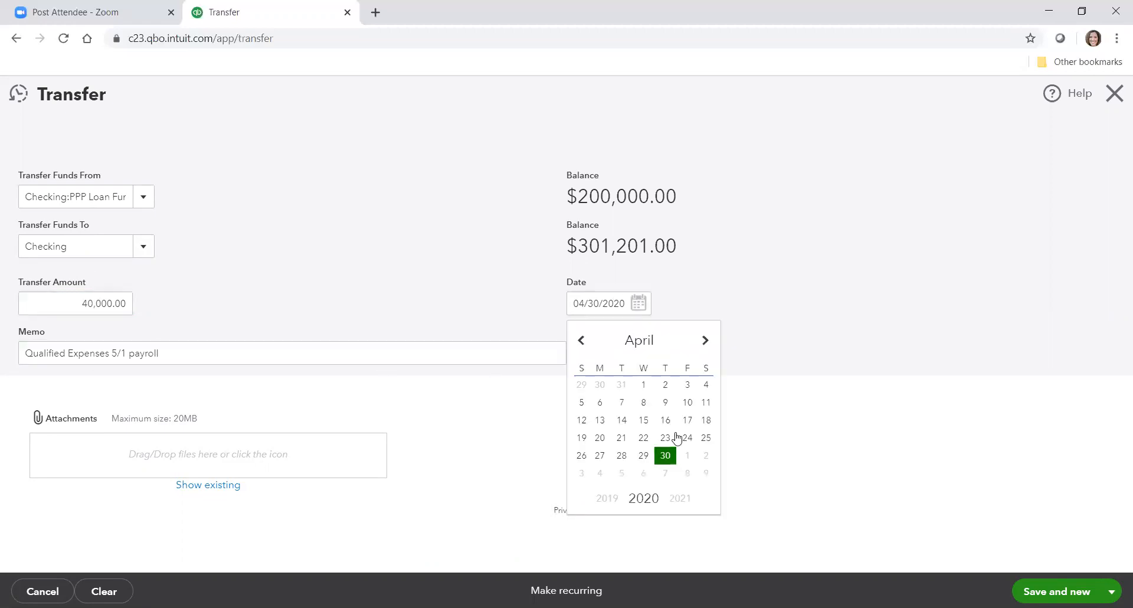
click(687, 456)
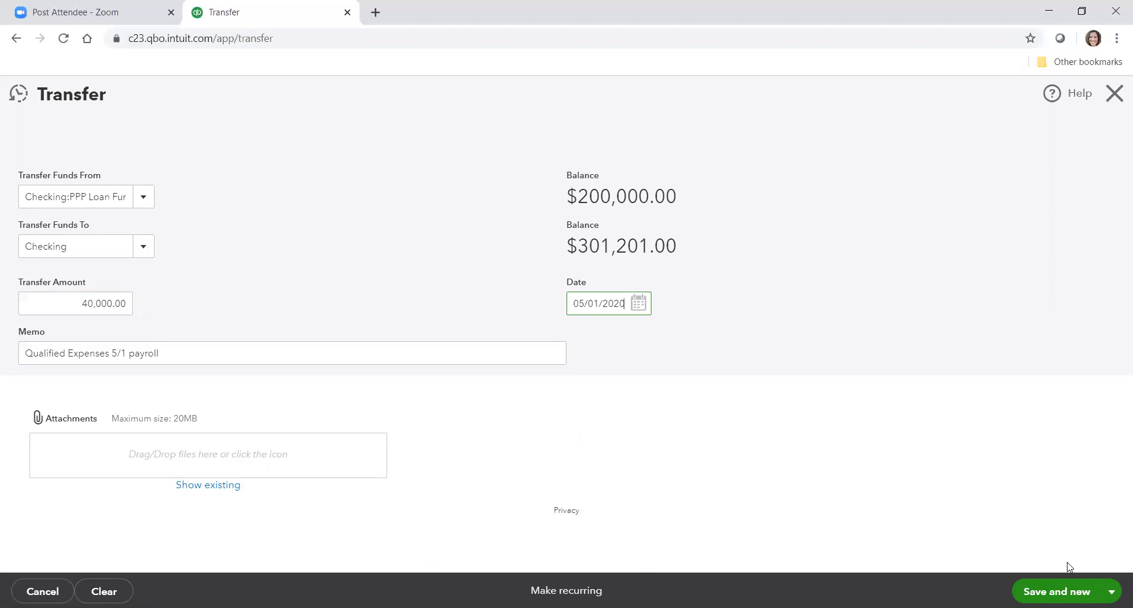
click(1056, 590)
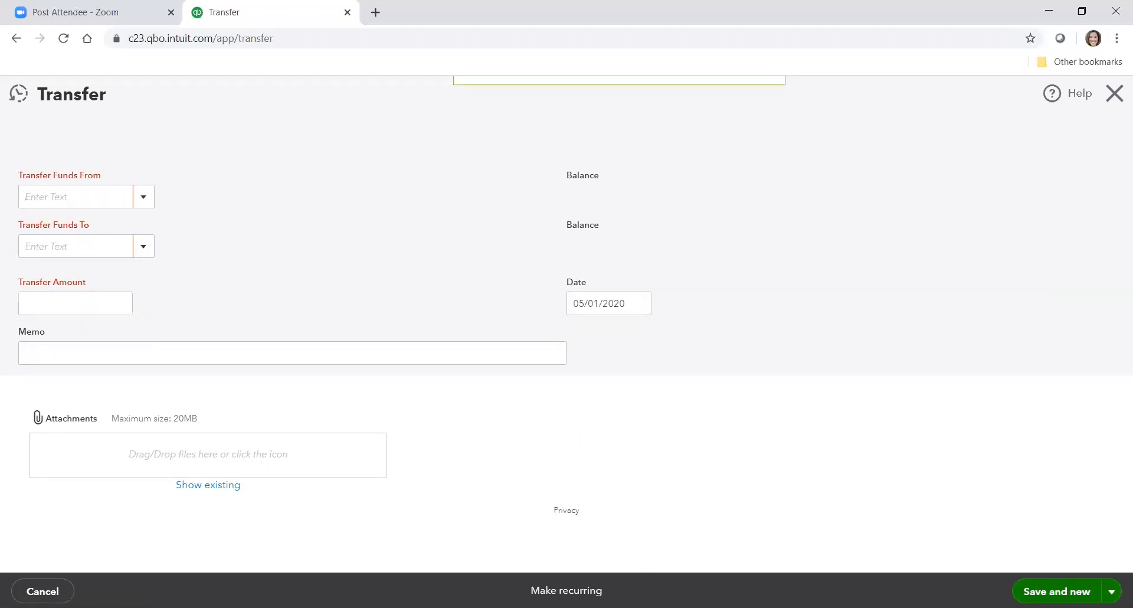
Record a 10,000 transfer from PPP Loan Funds to Checking with the memo "5/1 rent payment", then save and close it
click(147, 201)
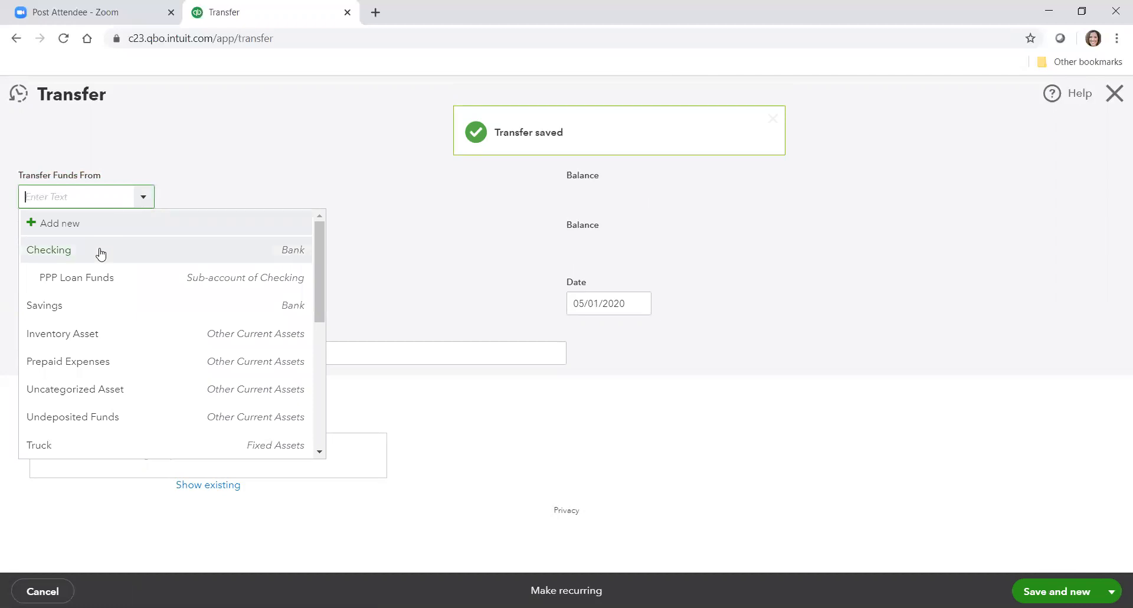
click(97, 284)
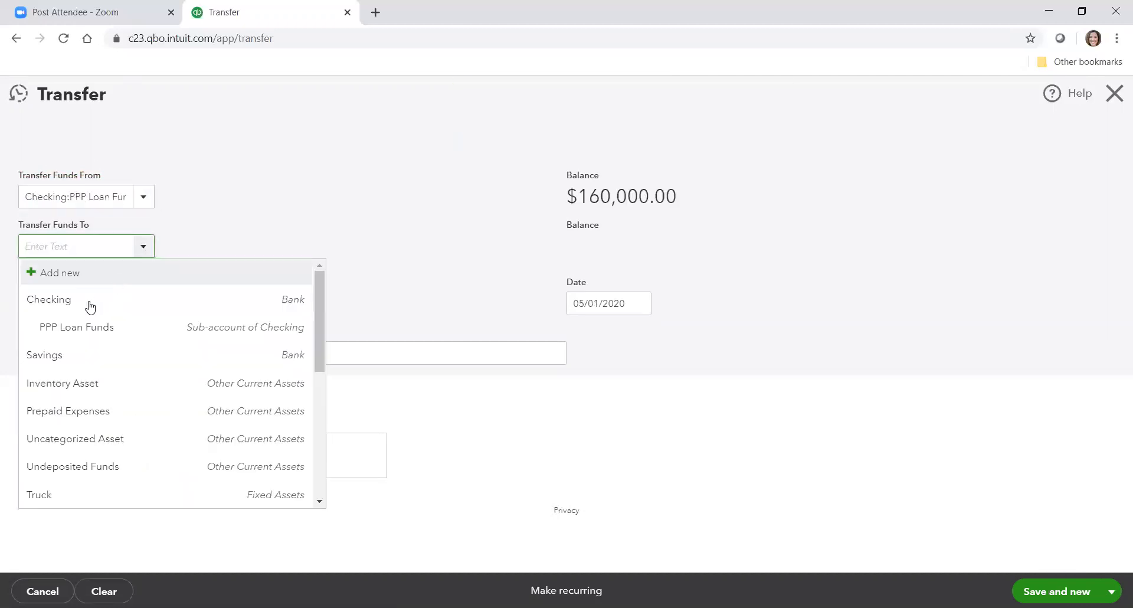
click(88, 309)
click(72, 308)
text(10000)
click(81, 354)
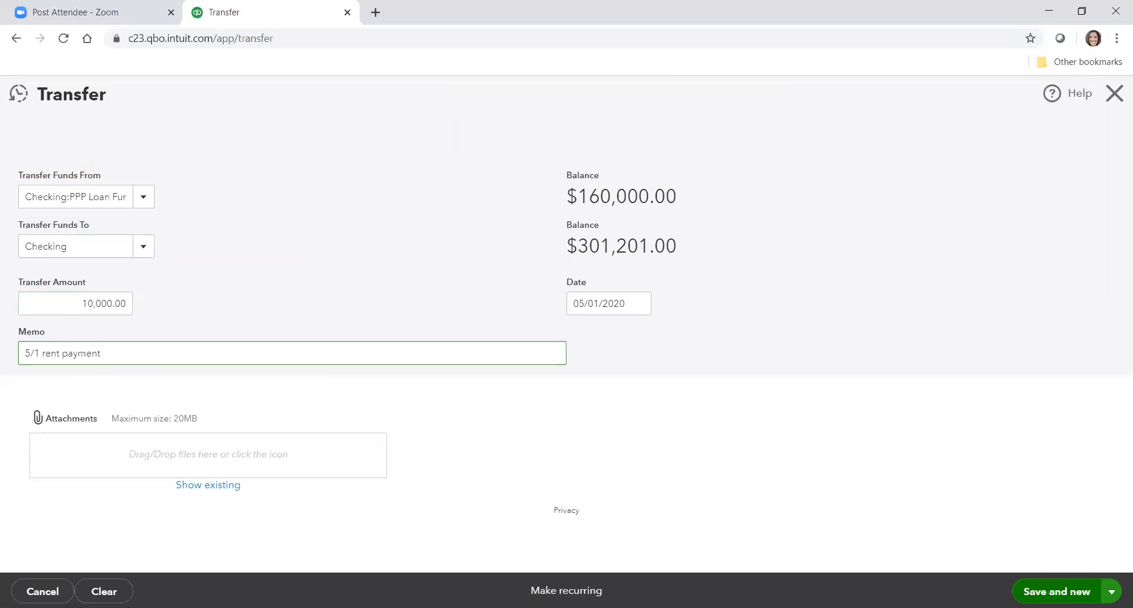
click(1111, 591)
click(1038, 567)
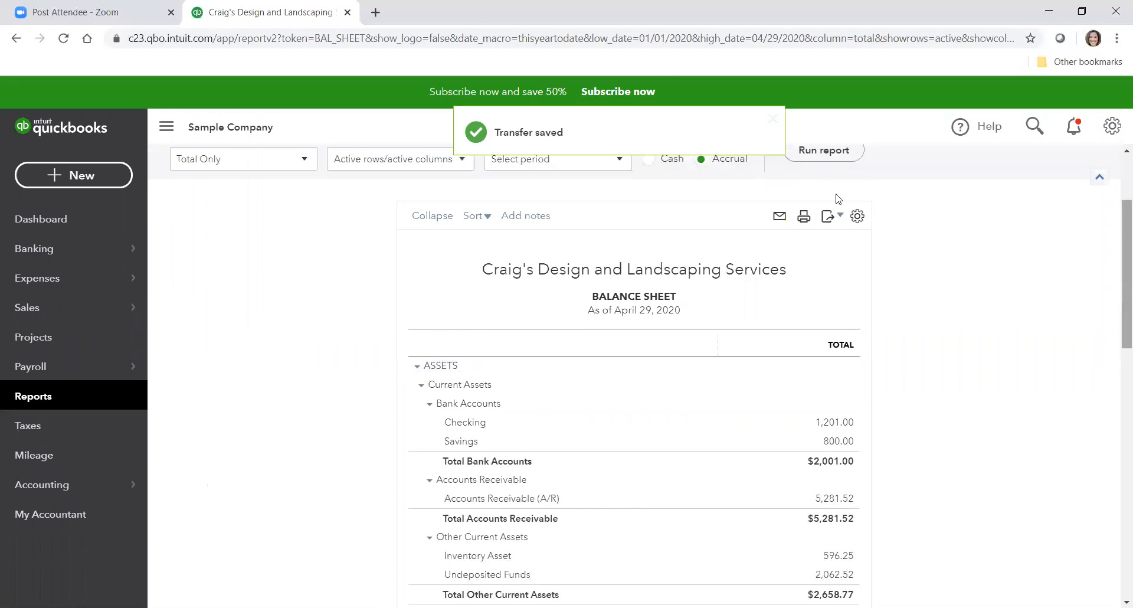
Run the Balance Sheet report through 04/30/2020 and view the bank account balances
drag(1124, 287, 1122, 179)
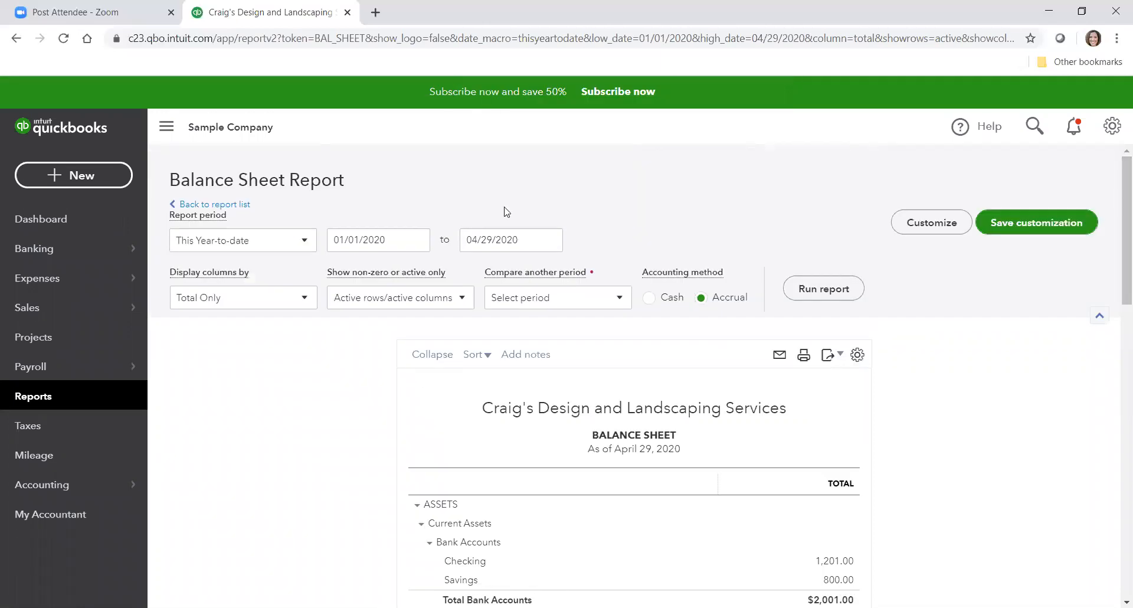
click(543, 252)
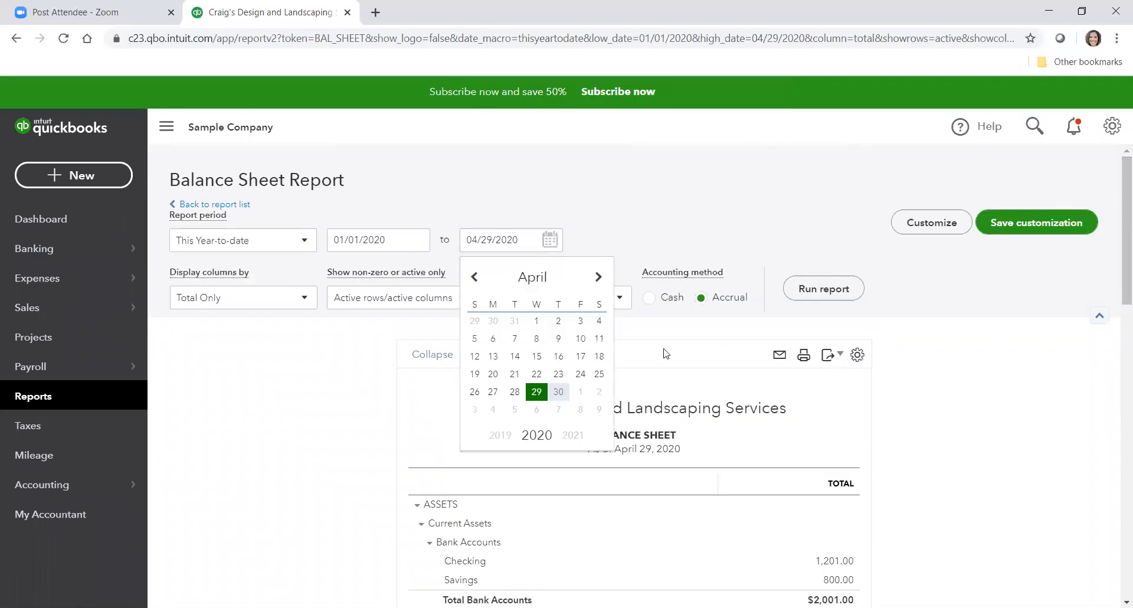
click(561, 394)
click(801, 297)
scroll(1116, 261, down, 3)
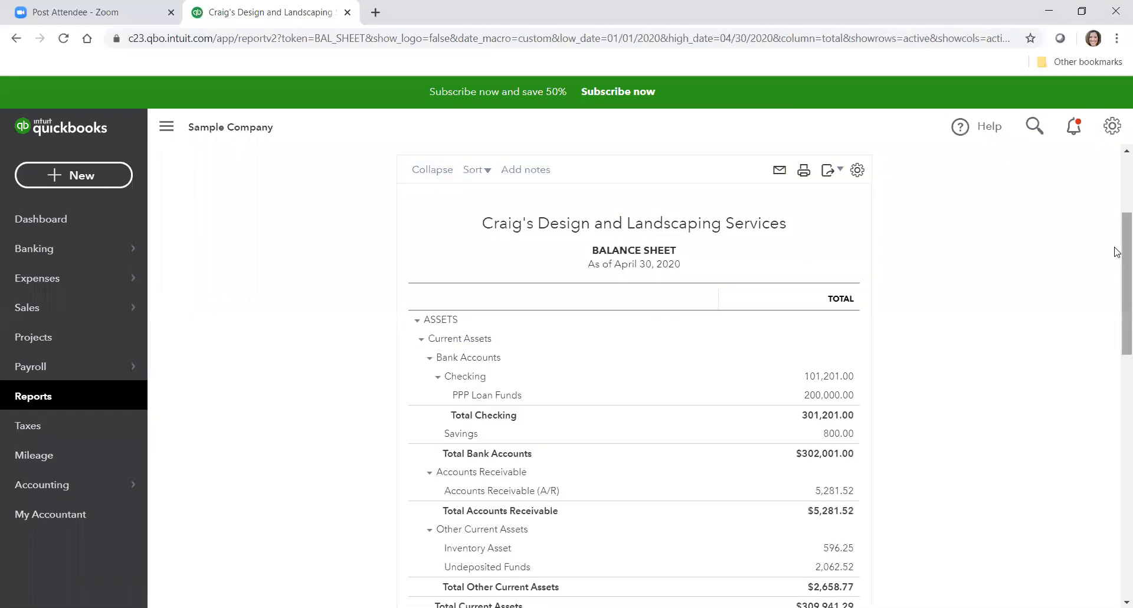
scroll(1117, 252, up, 3)
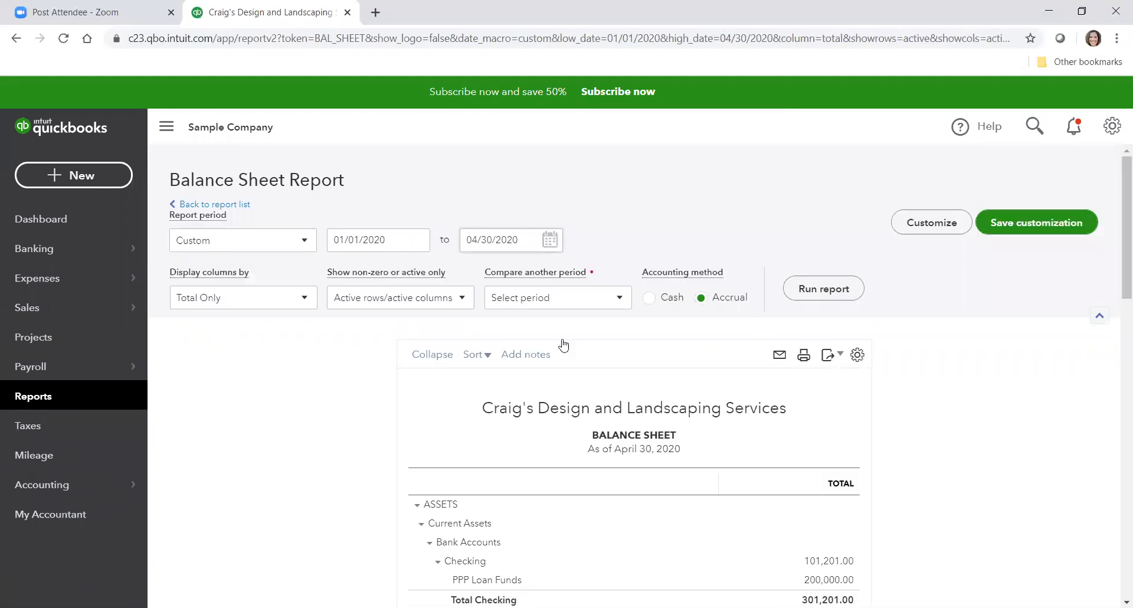
Run the Balance Sheet through 05/01/2020 and open the transactions behind the PPP Loan Funds balance
click(549, 240)
click(578, 393)
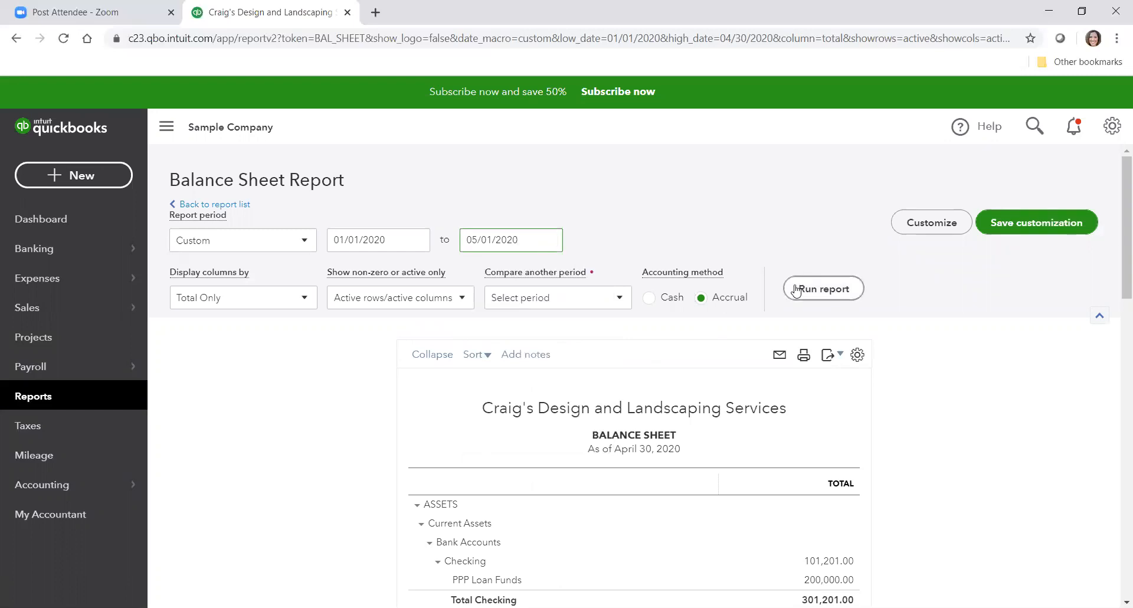
click(796, 290)
scroll(1095, 235, down, 3)
scroll(1115, 259, down, 2)
drag(1114, 265, 1114, 269)
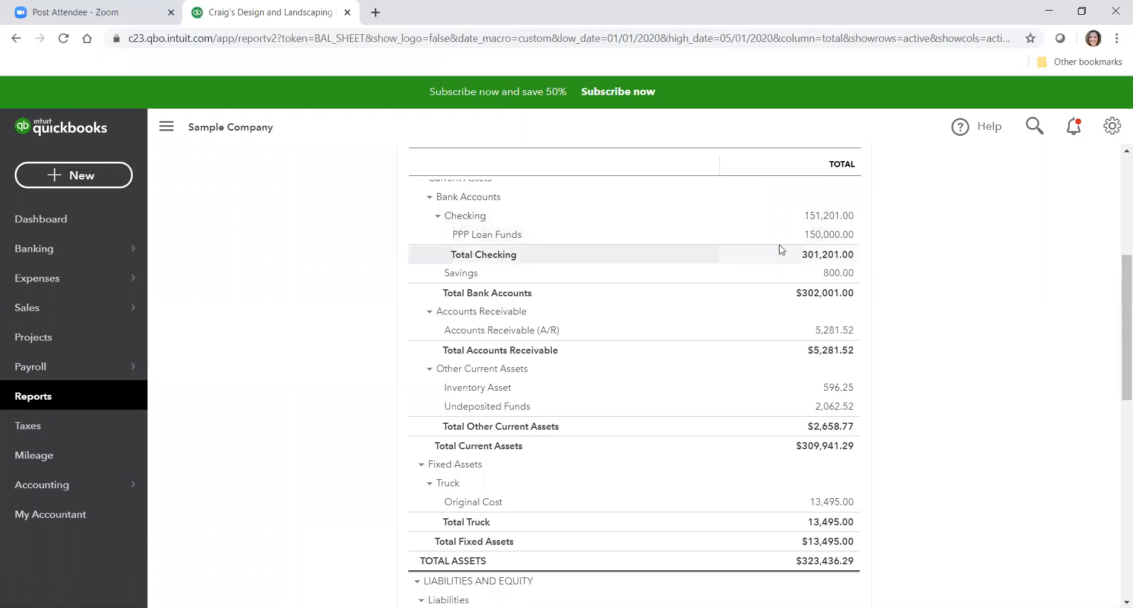
click(818, 236)
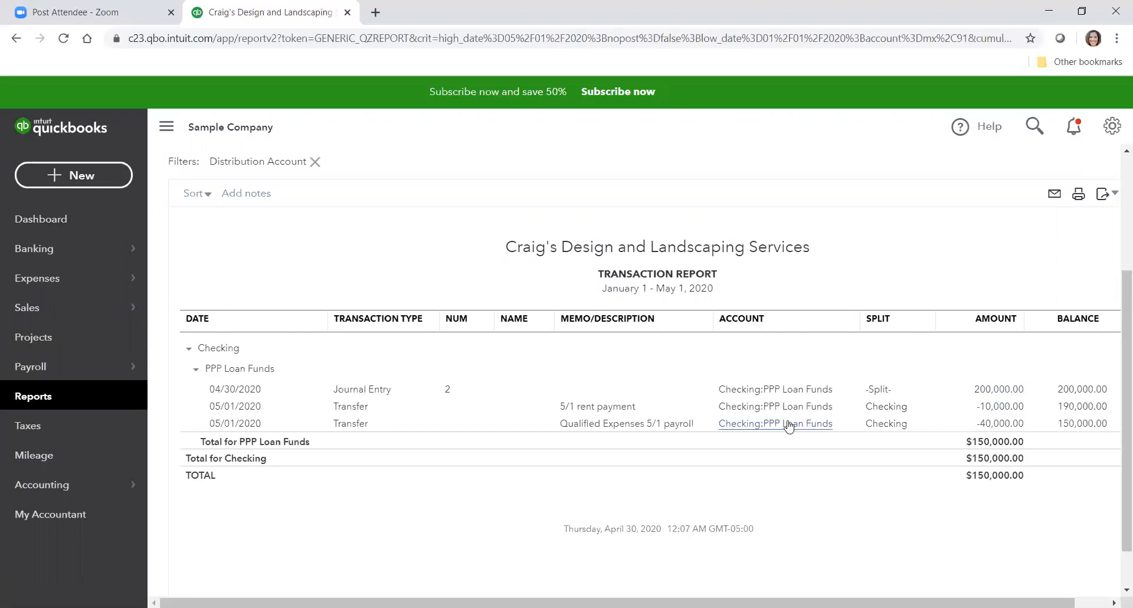
Change line 1 of the 04/30/2020 journal entry to a new Bank account named "Bank Name - PPP Account", then save and close the entry
click(998, 390)
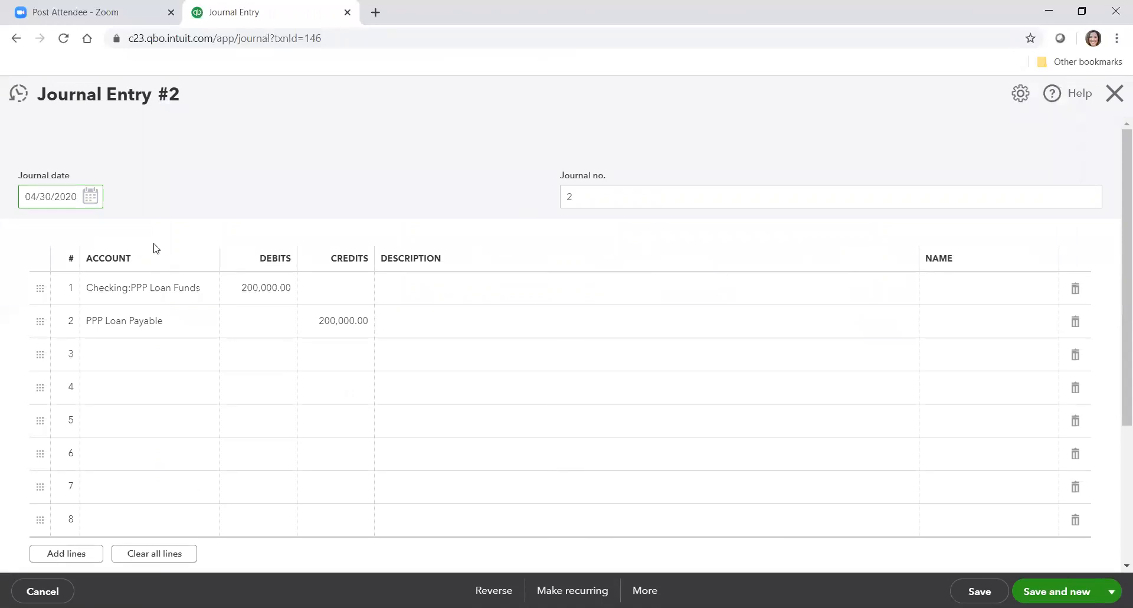
click(165, 284)
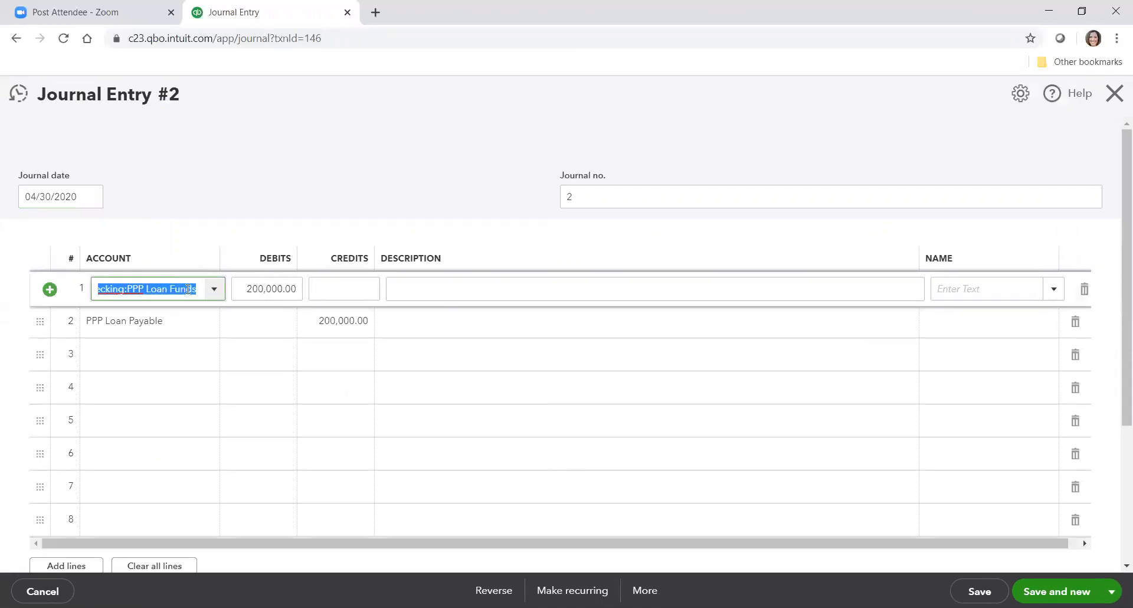
click(214, 289)
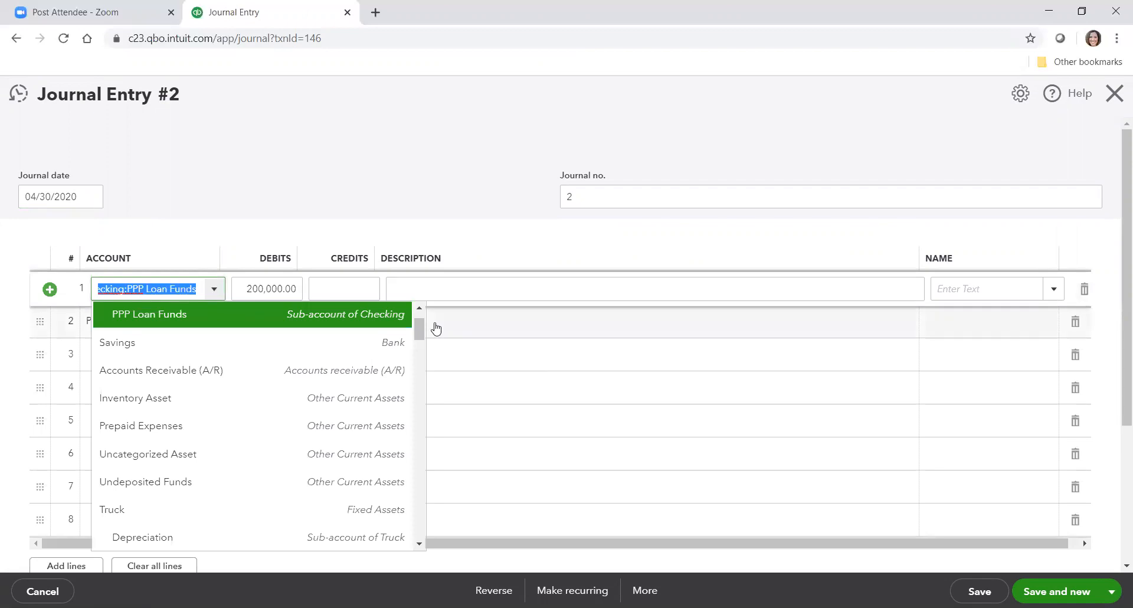
drag(418, 322, 417, 312)
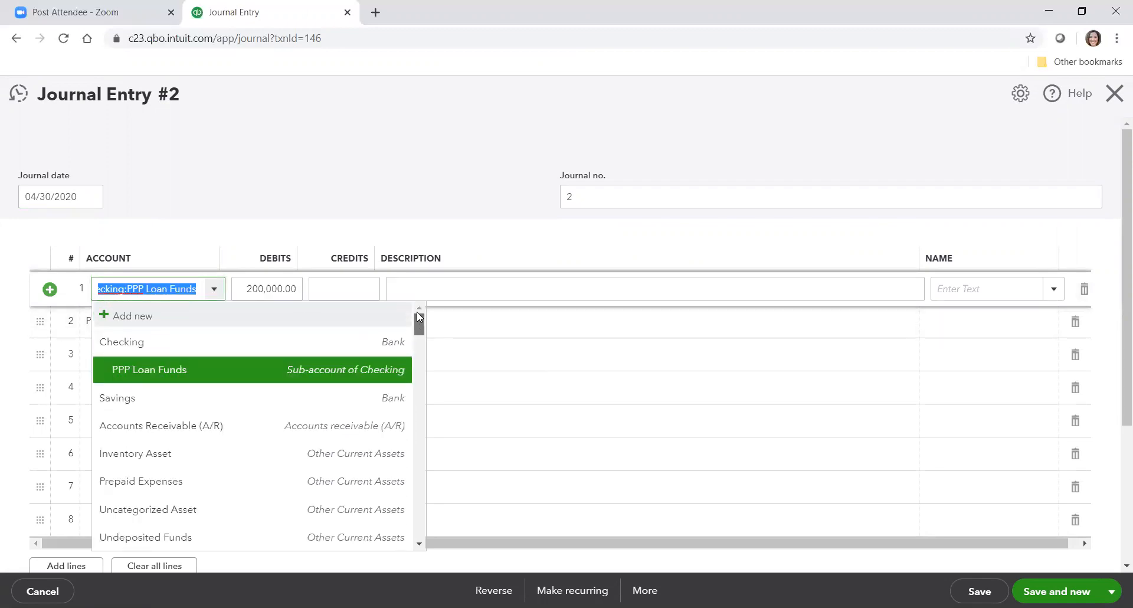
click(121, 317)
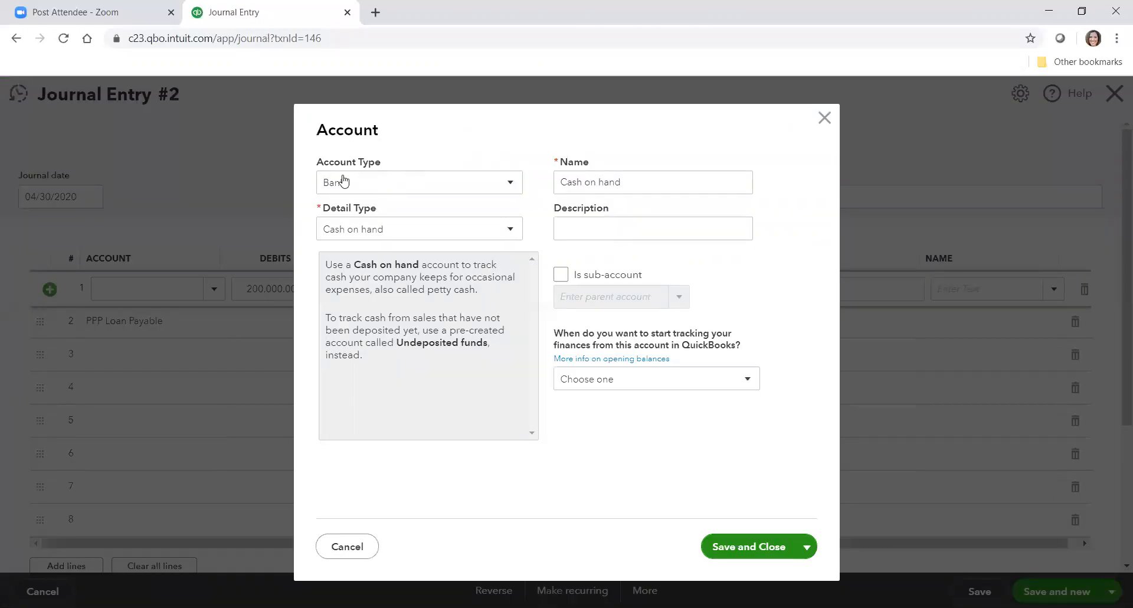
triple_click(644, 181)
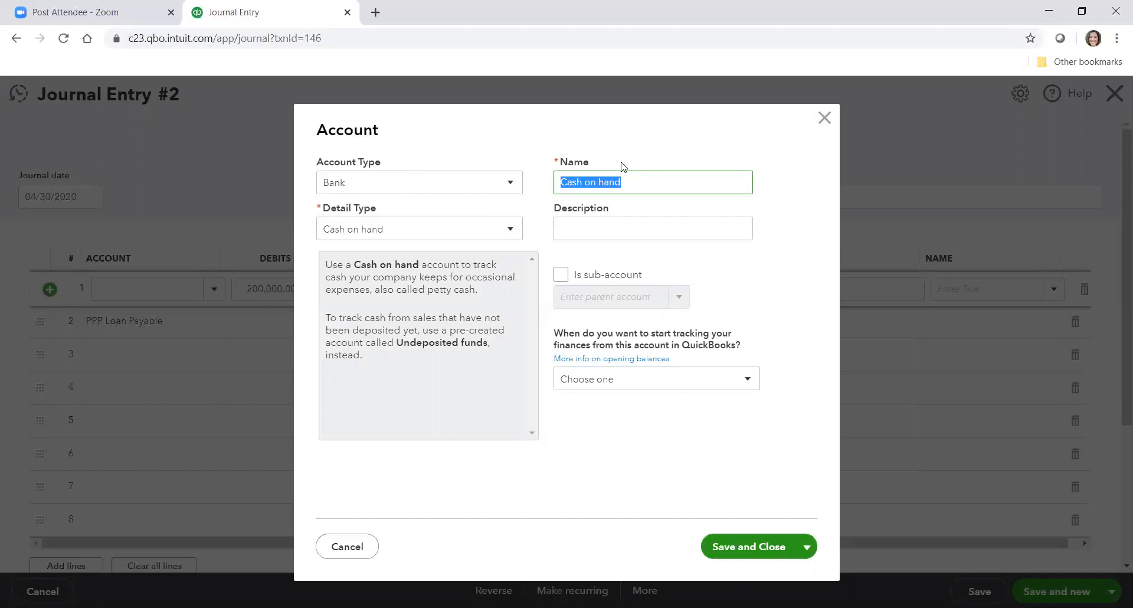
text(Bank Name - PPP Account)
click(755, 544)
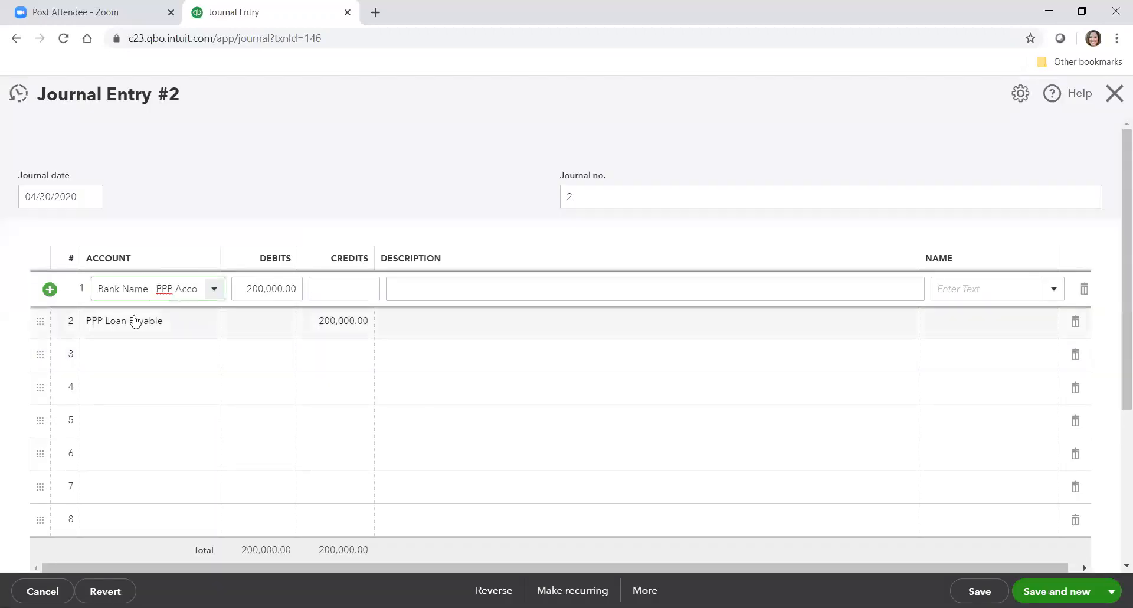
click(979, 591)
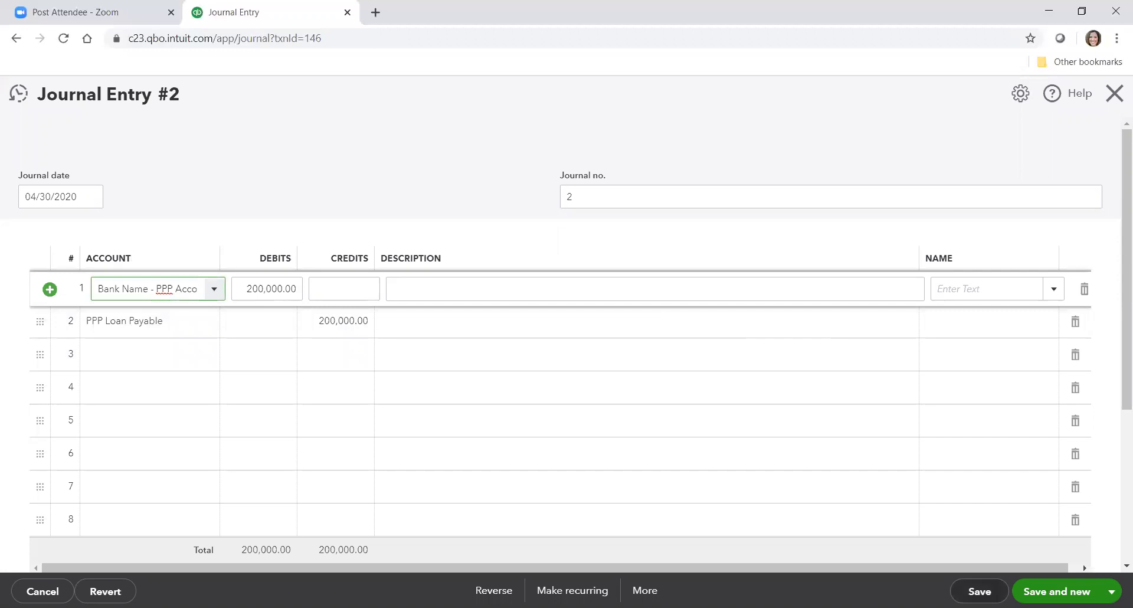
click(1114, 93)
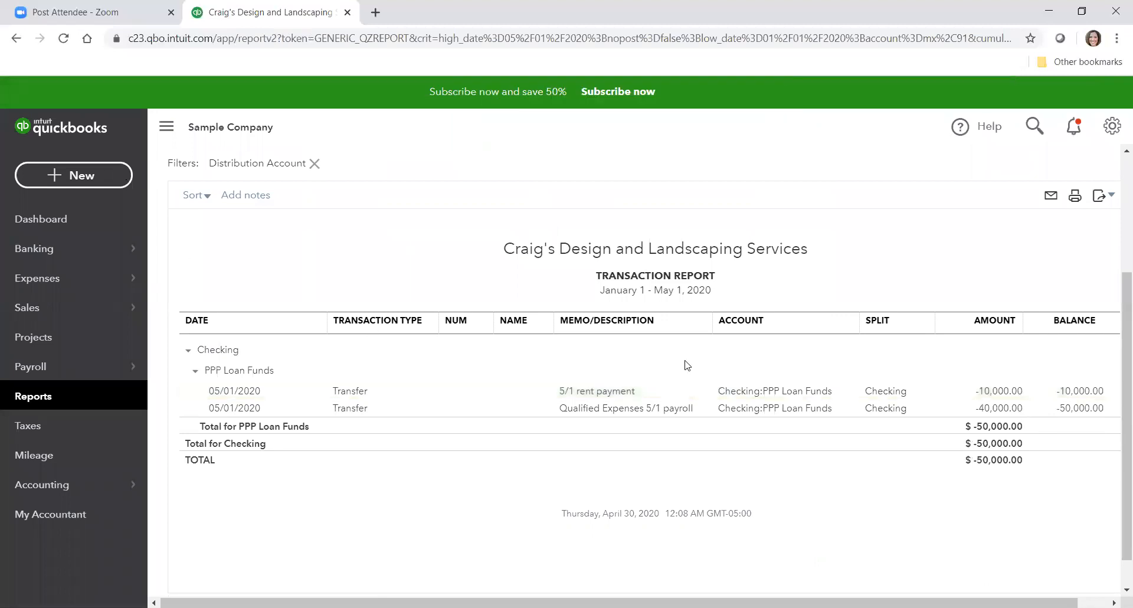
Run the Balance Sheet report through 05/01/2020, examine the separate PPP bank account, and collapse the Checking group
click(188, 350)
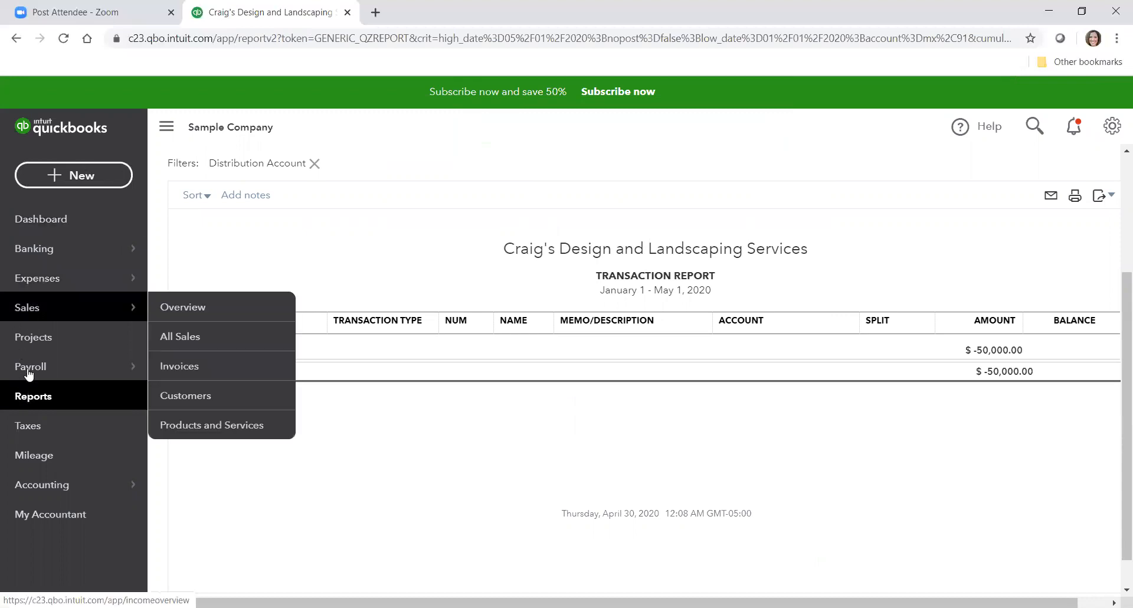
click(31, 396)
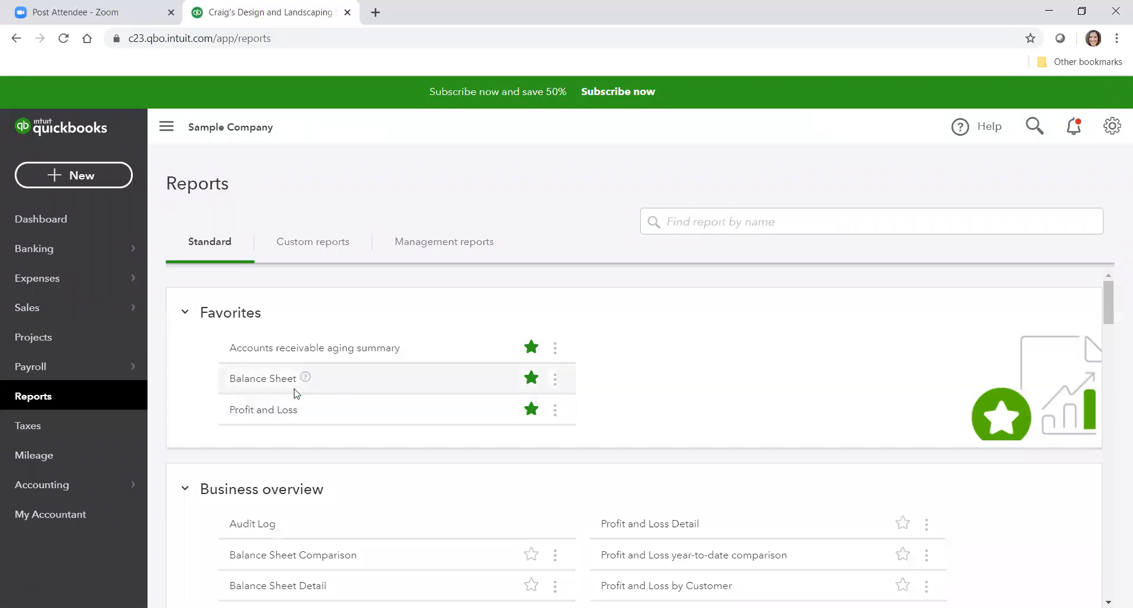
click(276, 378)
scroll(857, 542, down, 5)
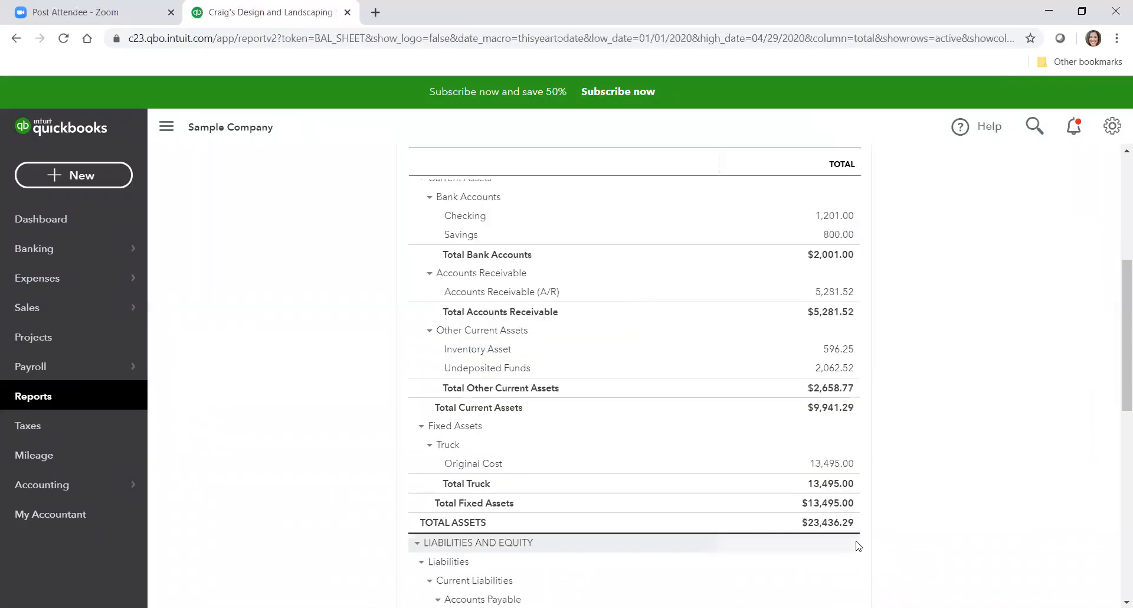
drag(1116, 390, 1115, 286)
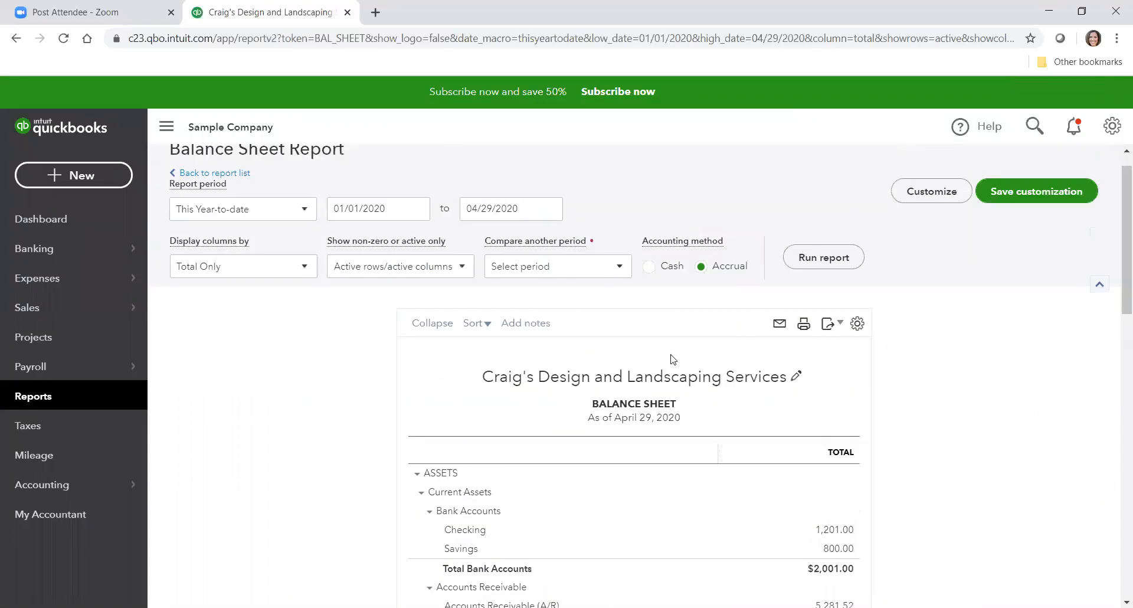
click(550, 208)
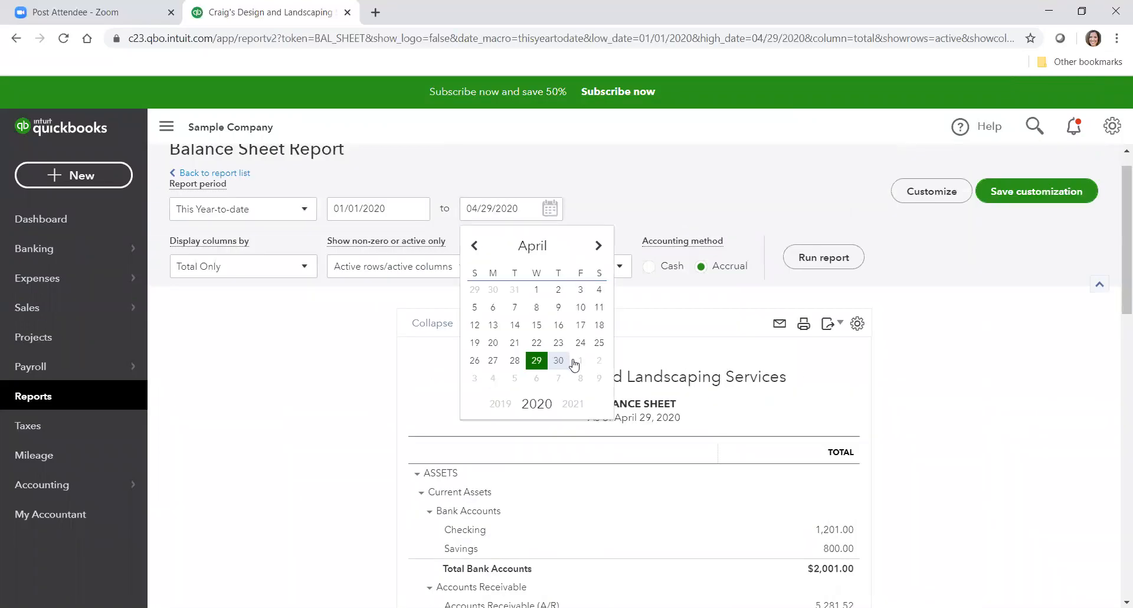
click(581, 365)
click(847, 268)
scroll(1115, 288, down, 3)
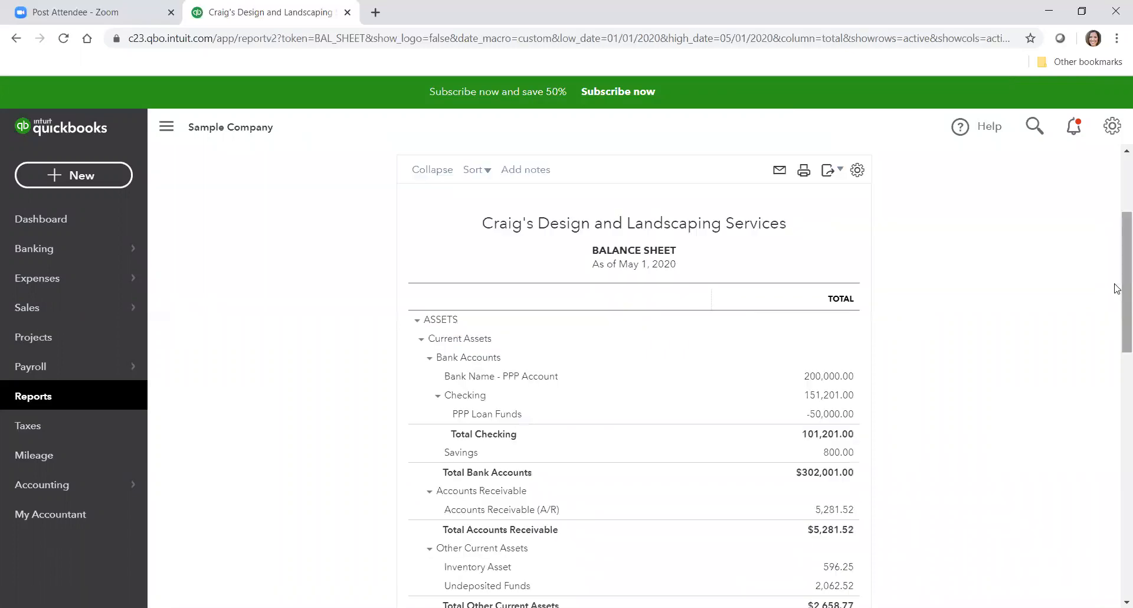
drag(1115, 291, 1113, 288)
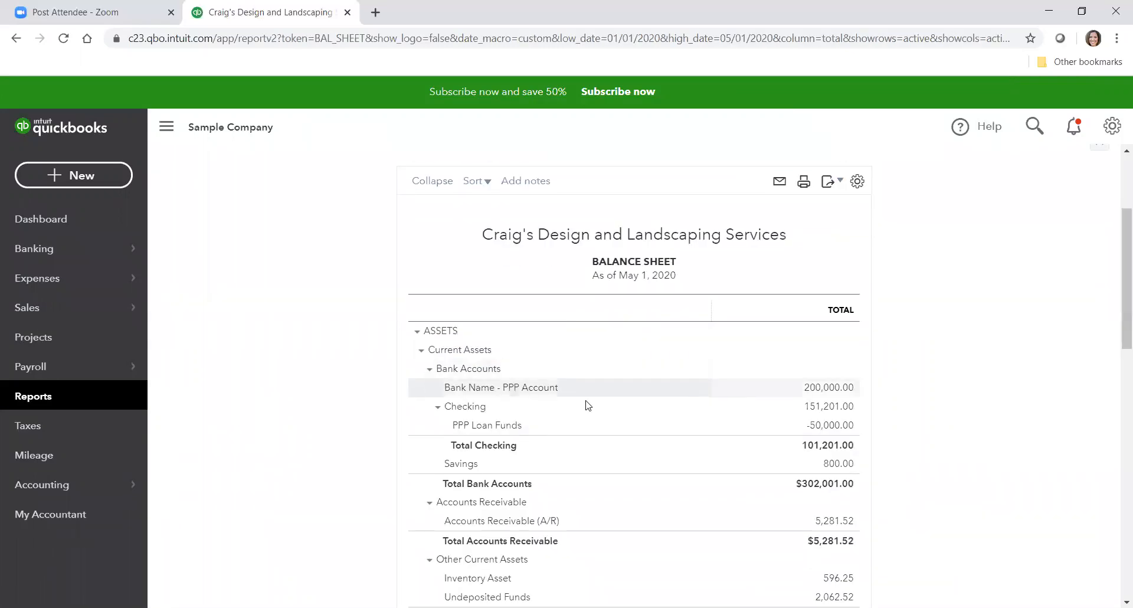
click(446, 407)
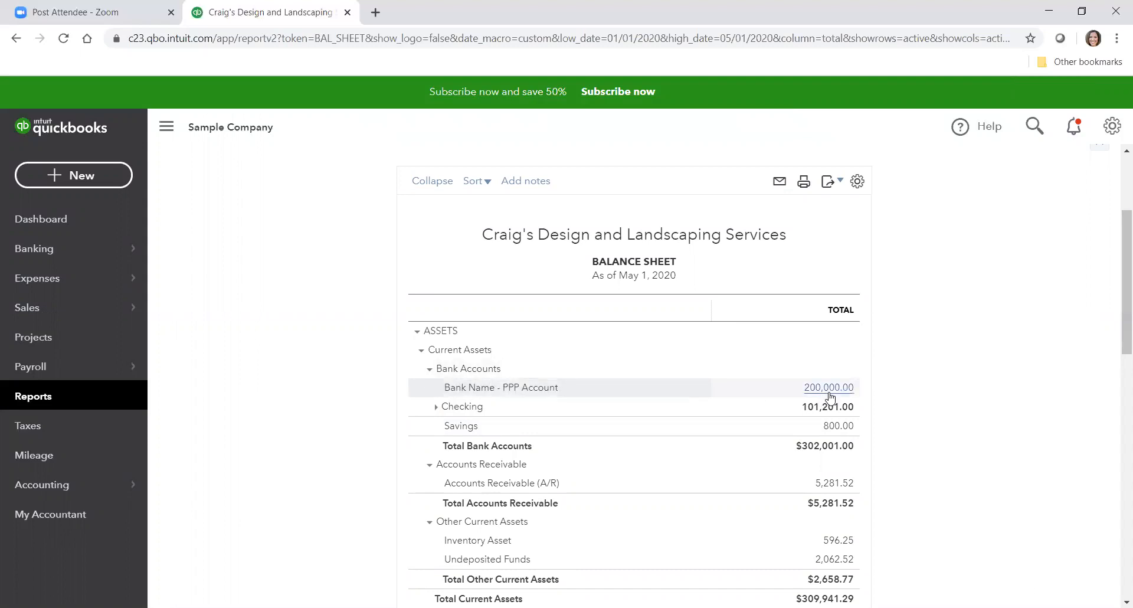
Start a new transfer from "Bank Name - PPP Account" to Checking
click(69, 175)
click(568, 291)
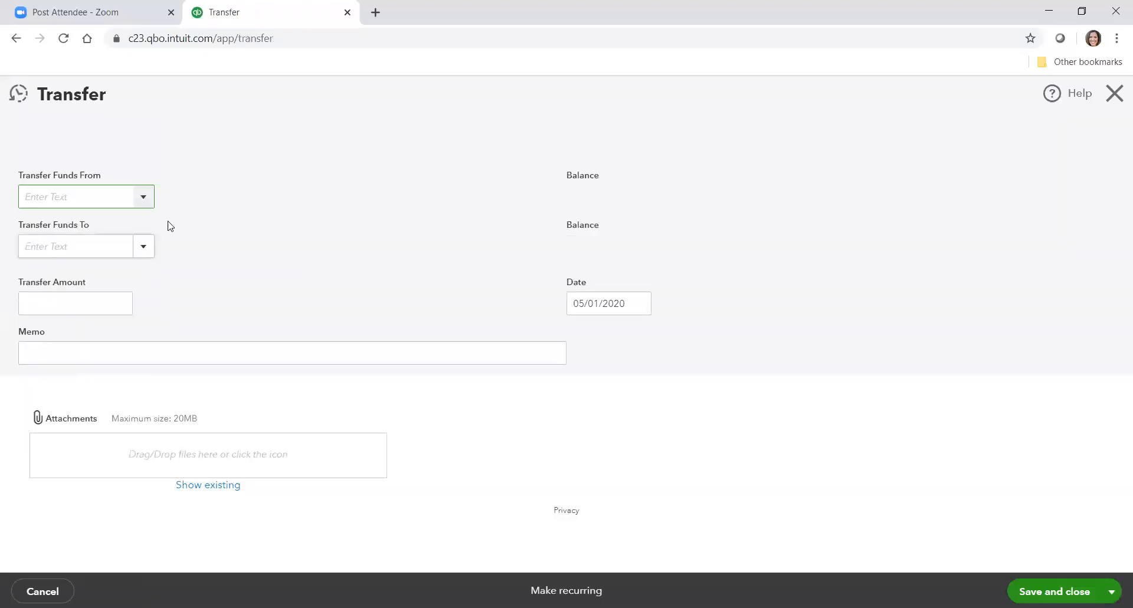
click(146, 199)
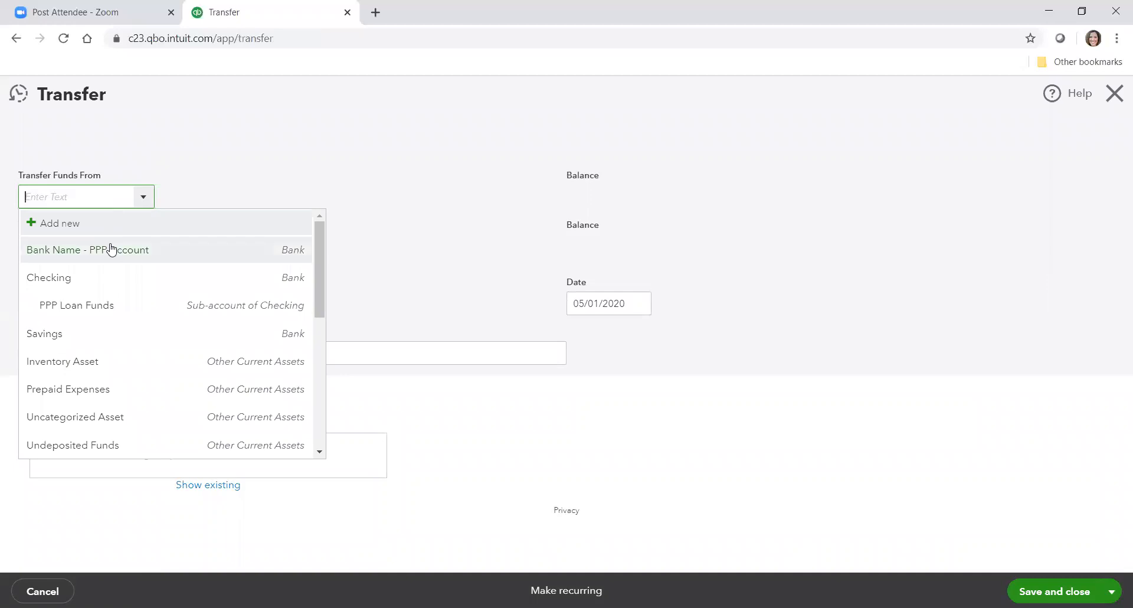
click(111, 250)
text(400)
click(60, 303)
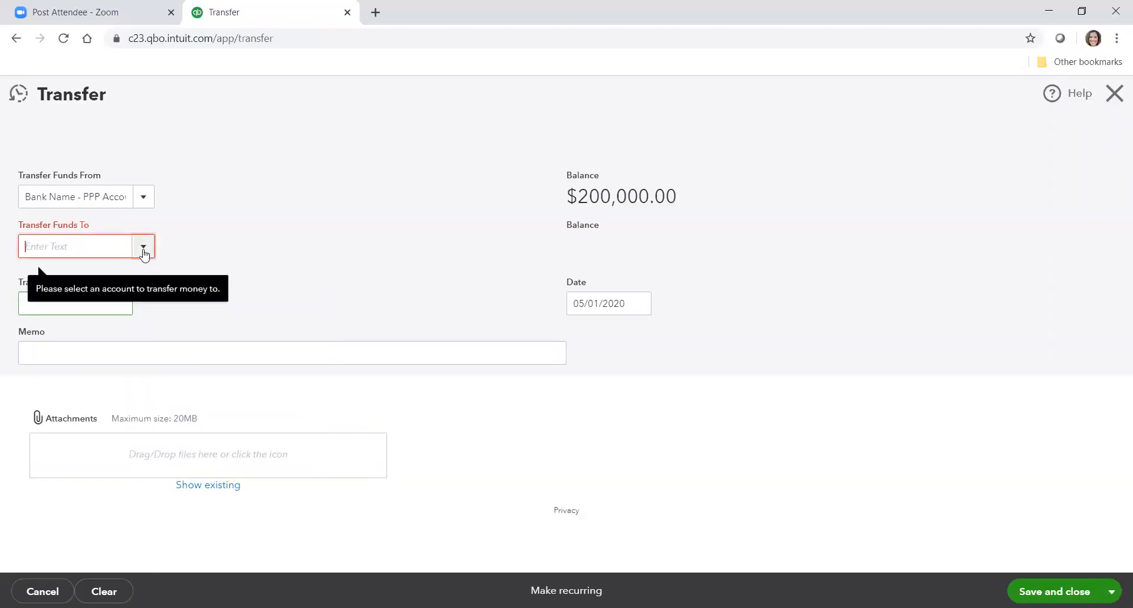
click(144, 246)
click(89, 326)
Enter a transfer amount of 40,000 and the memo "5/1 payroll", then save it and start another transfer
click(77, 304)
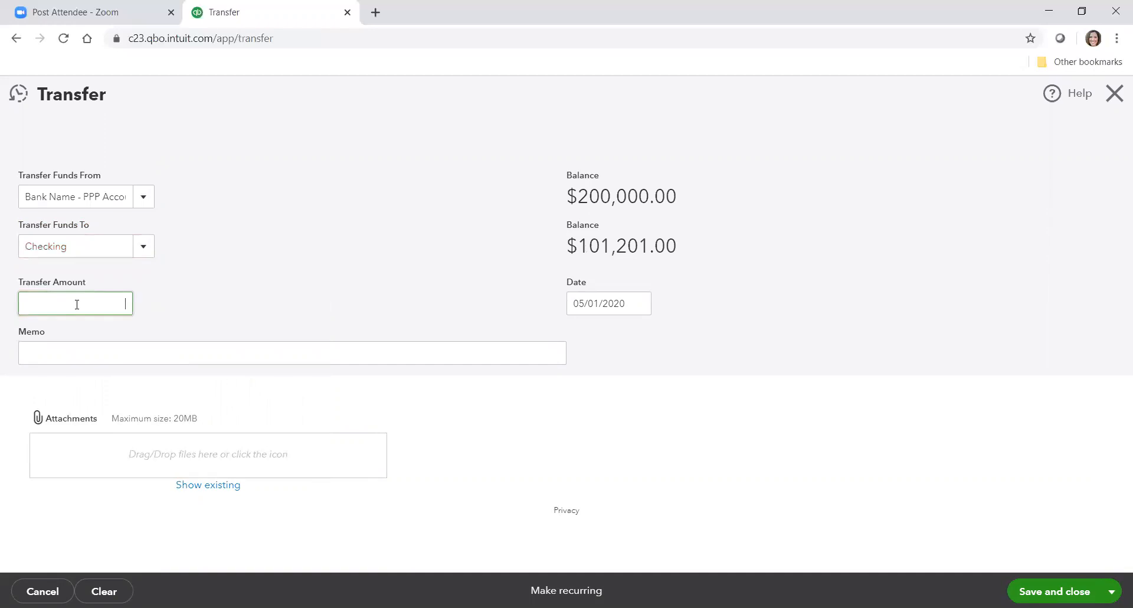
click(79, 352)
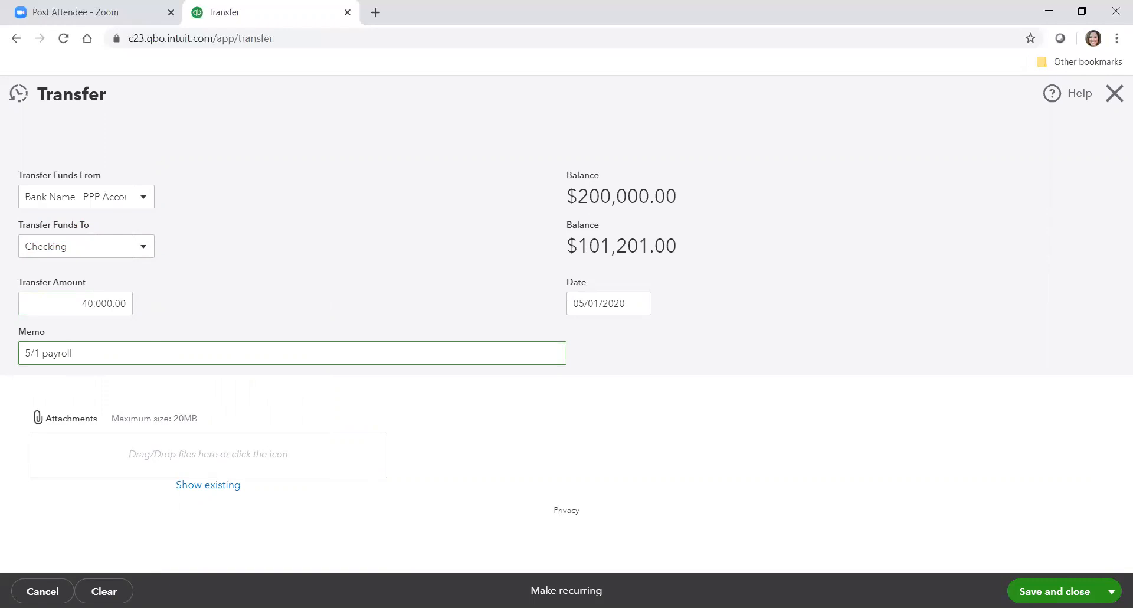
click(1111, 591)
click(1062, 566)
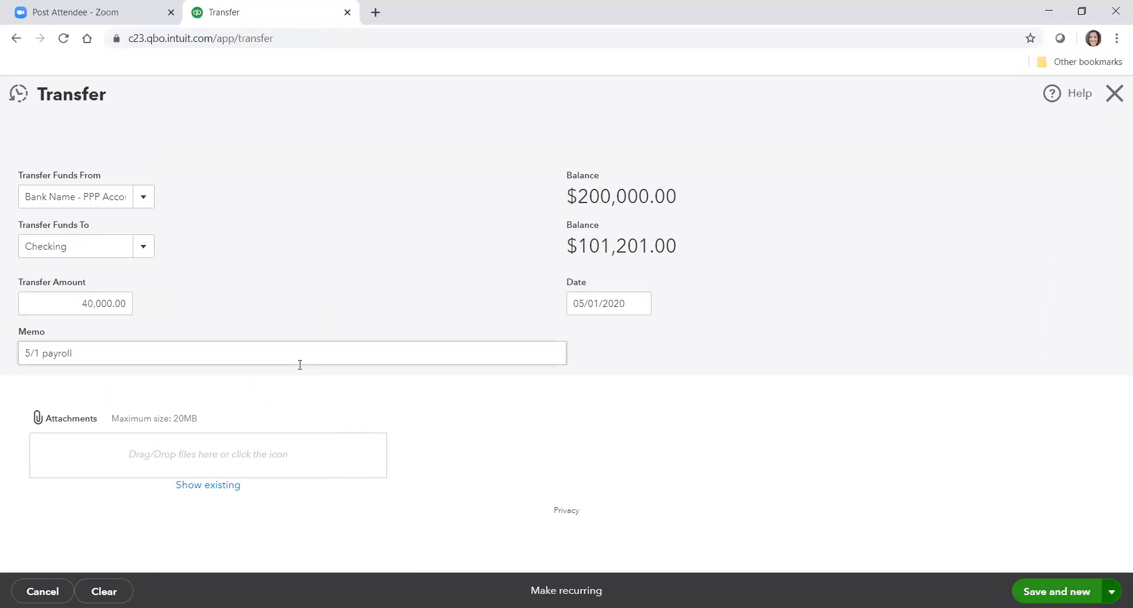
Record a 10,000 transfer from "Bank Name - PPP Account" to Checking with the memo "5/1 rent", then save and close it
click(142, 199)
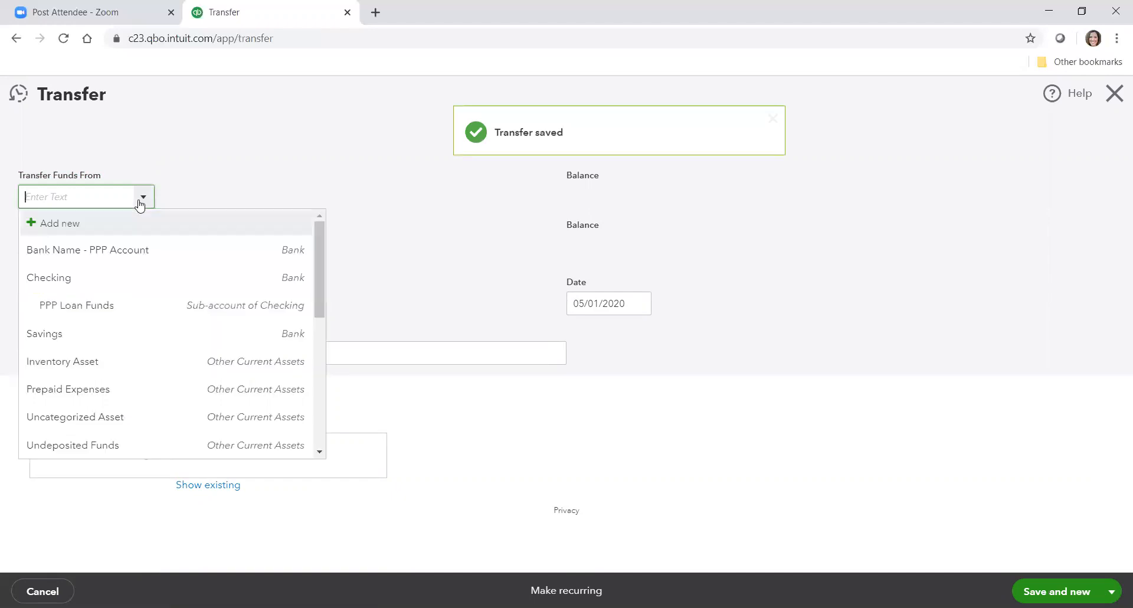
click(122, 248)
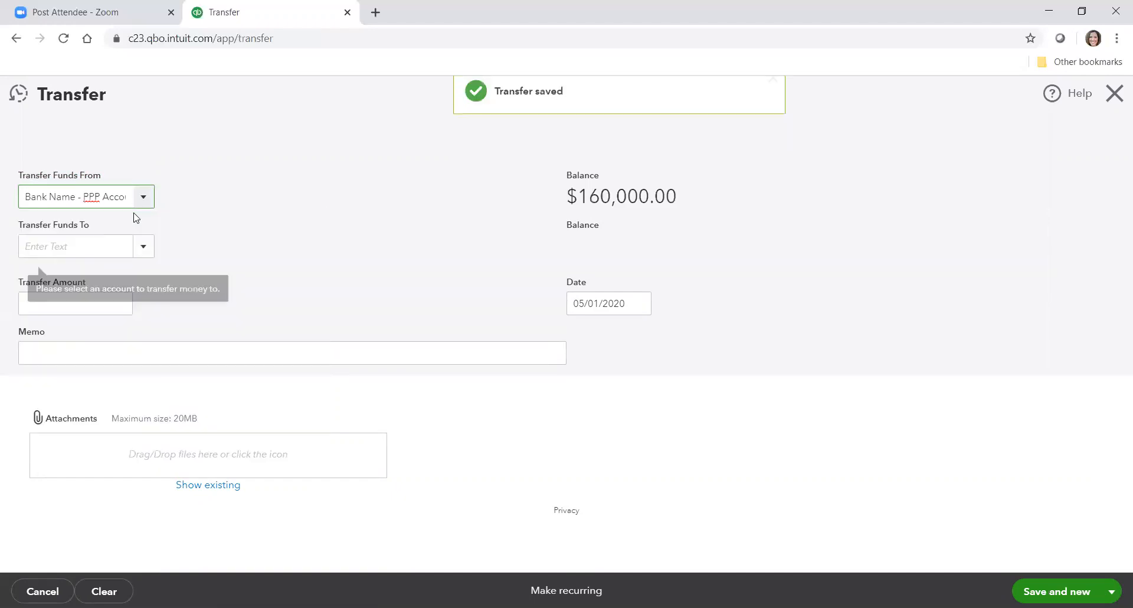
click(144, 248)
click(83, 323)
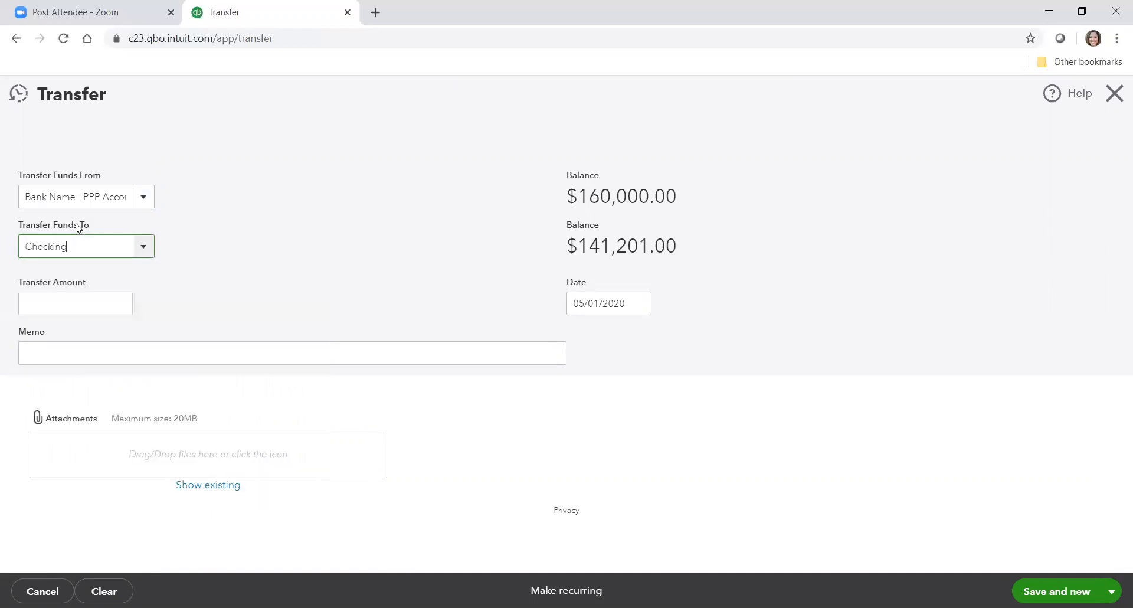
click(68, 304)
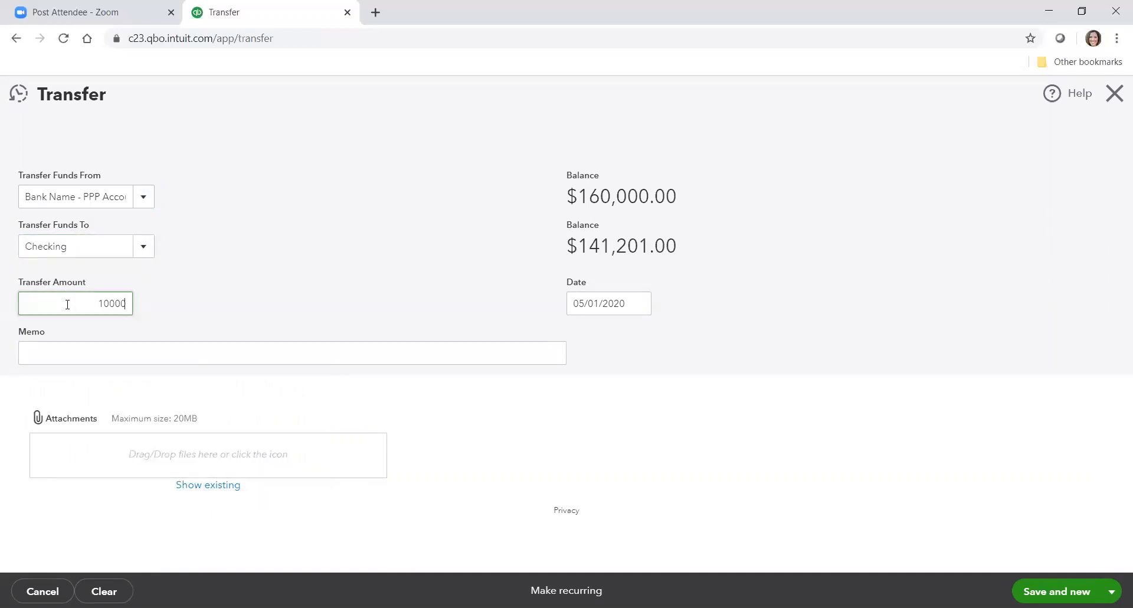
click(73, 347)
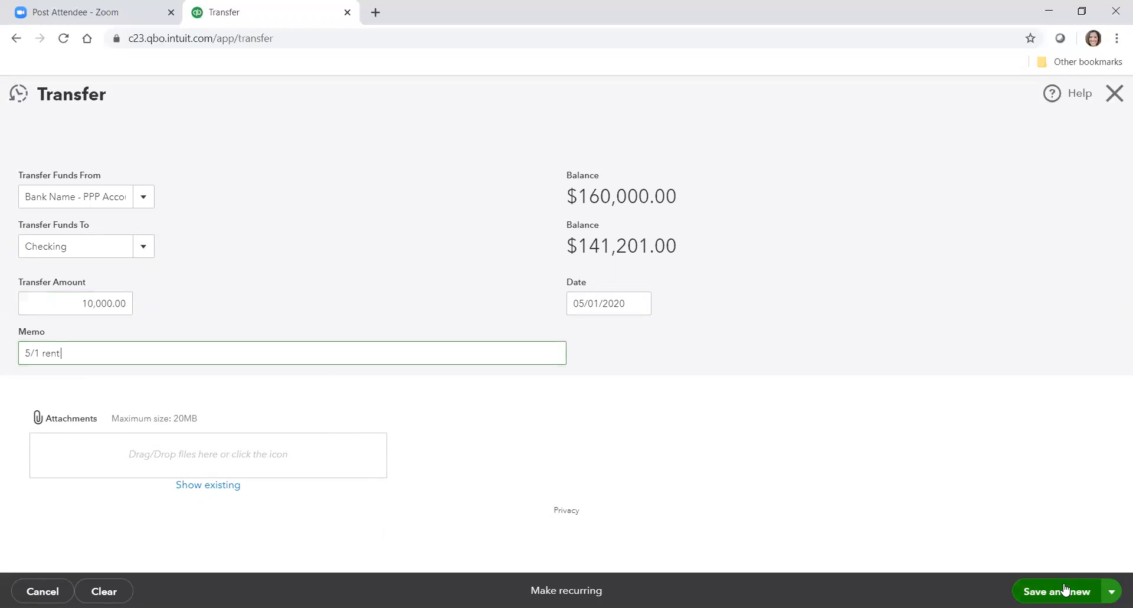
click(1111, 591)
click(1045, 566)
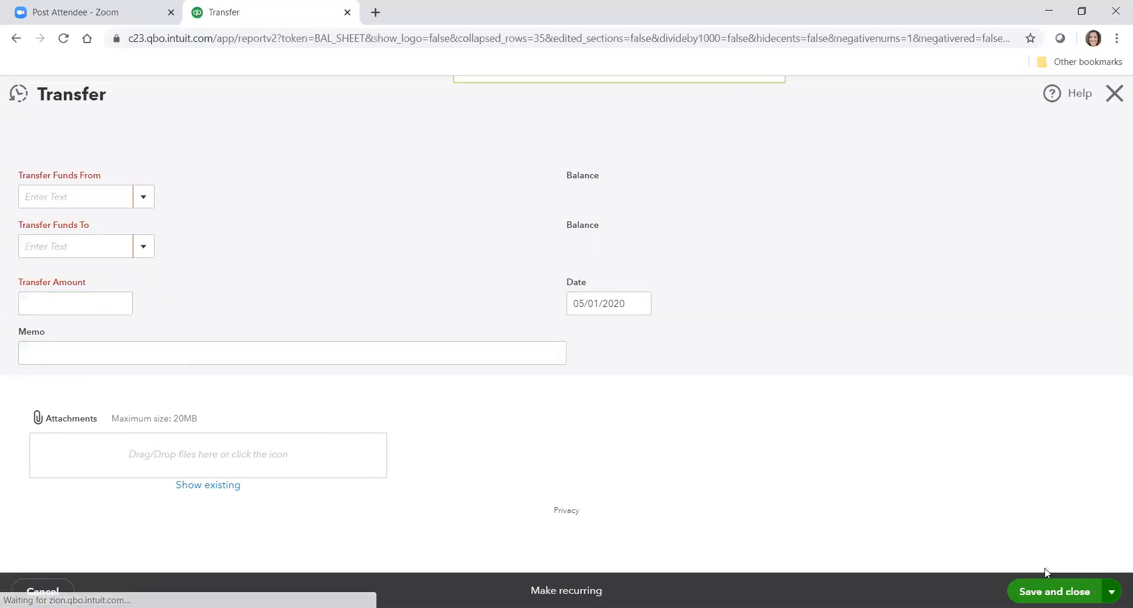
Run the Balance Sheet report with an end date of 05/01/2020 and examine its bank accounts
drag(1125, 338, 1115, 242)
click(549, 239)
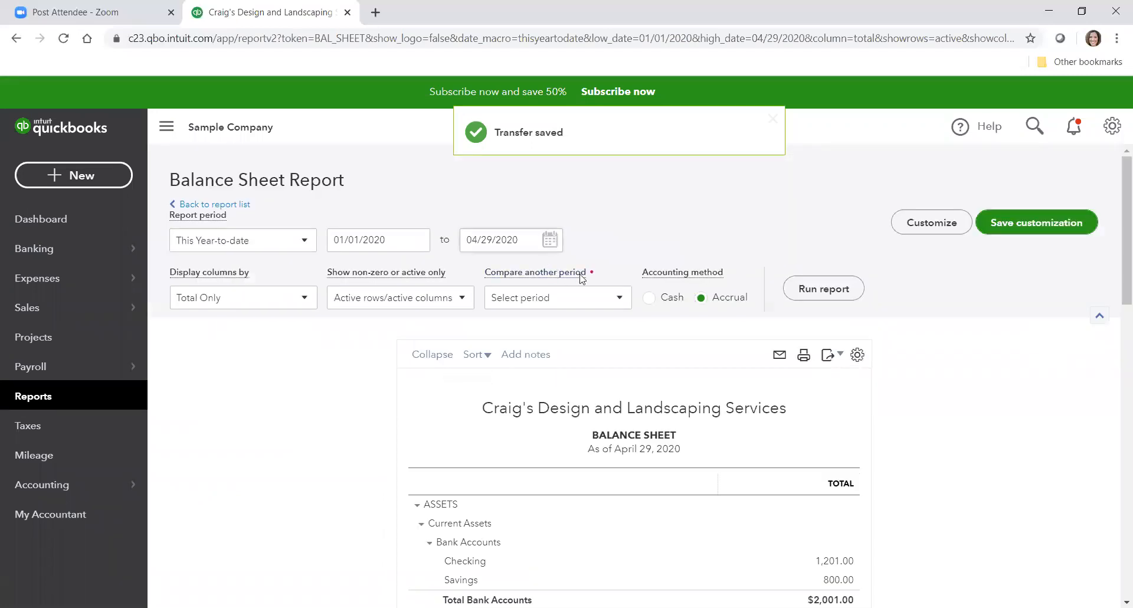
click(578, 393)
click(820, 289)
drag(1121, 172, 1115, 232)
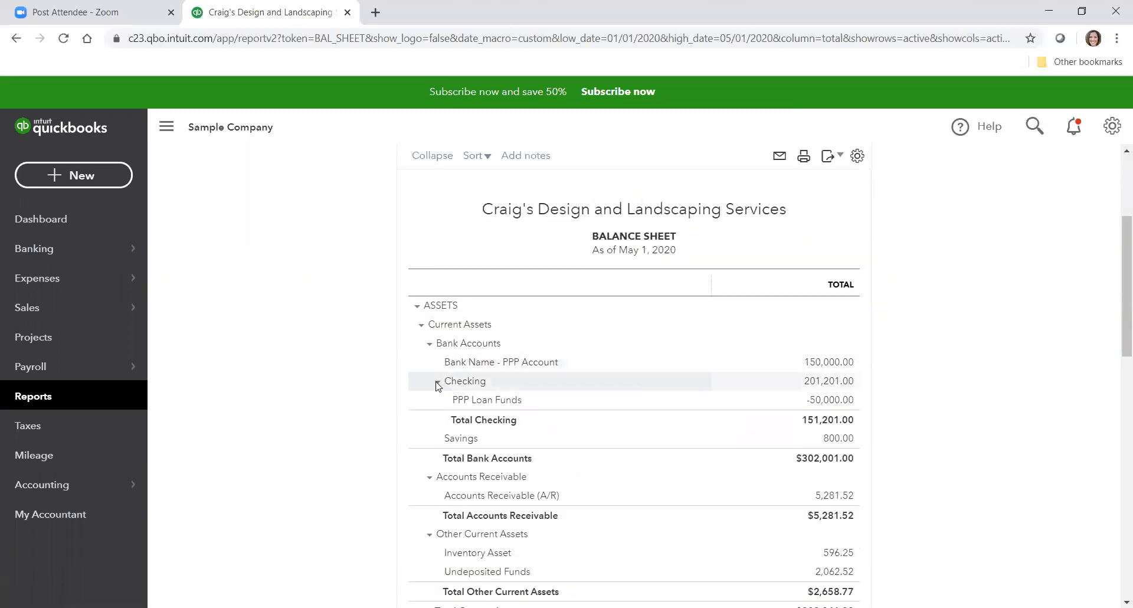
Collapse the Checking group and examine the transactions behind the "Bank Name - PPP Account" balance
click(435, 381)
click(708, 274)
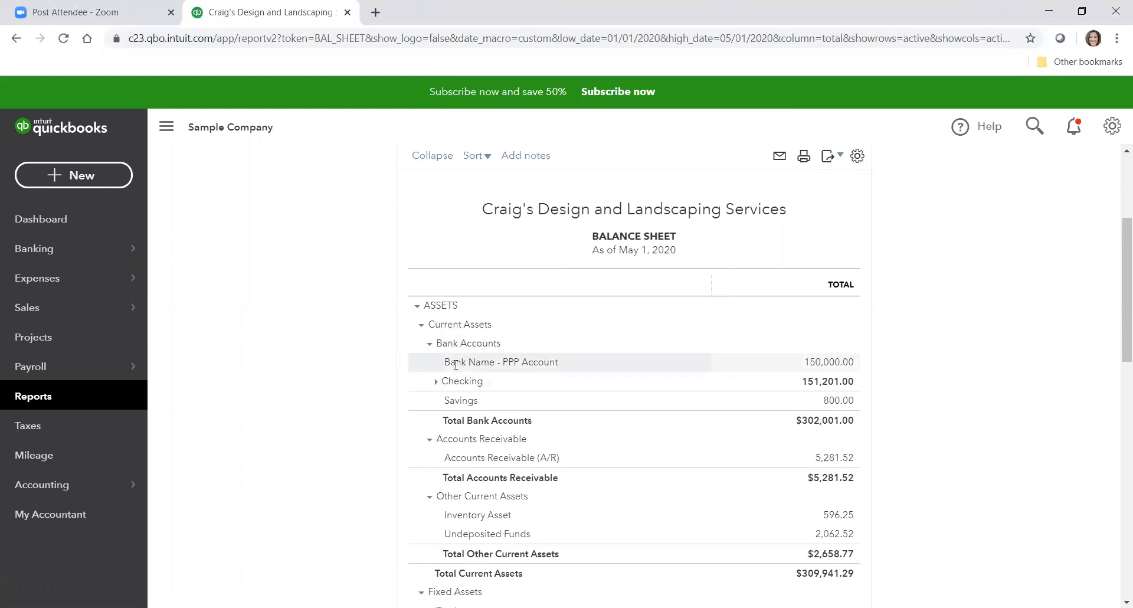
click(826, 362)
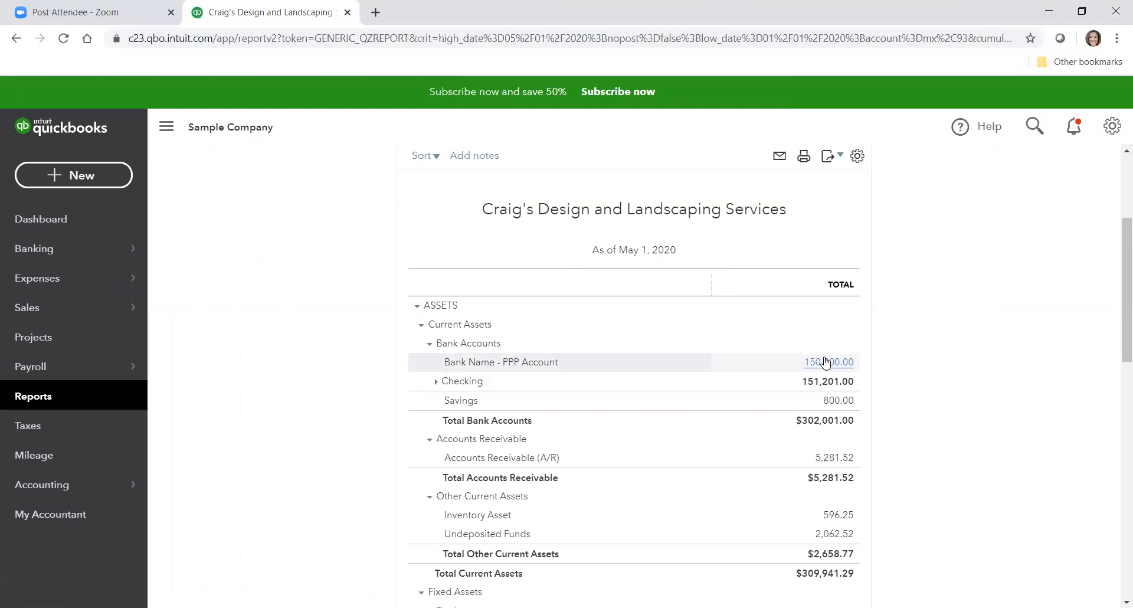
scroll(1115, 190, down, 2)
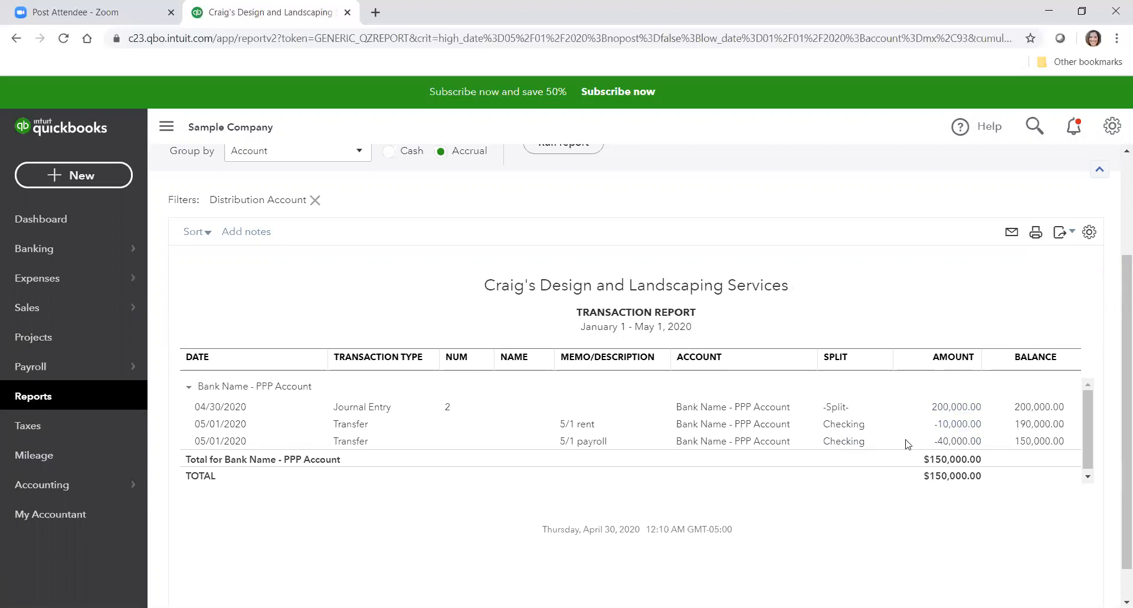
Return to the Balance Sheet, run it through 05/01/2020, and examine PPP Loan Payable under Long-Term Liabilities
click(31, 397)
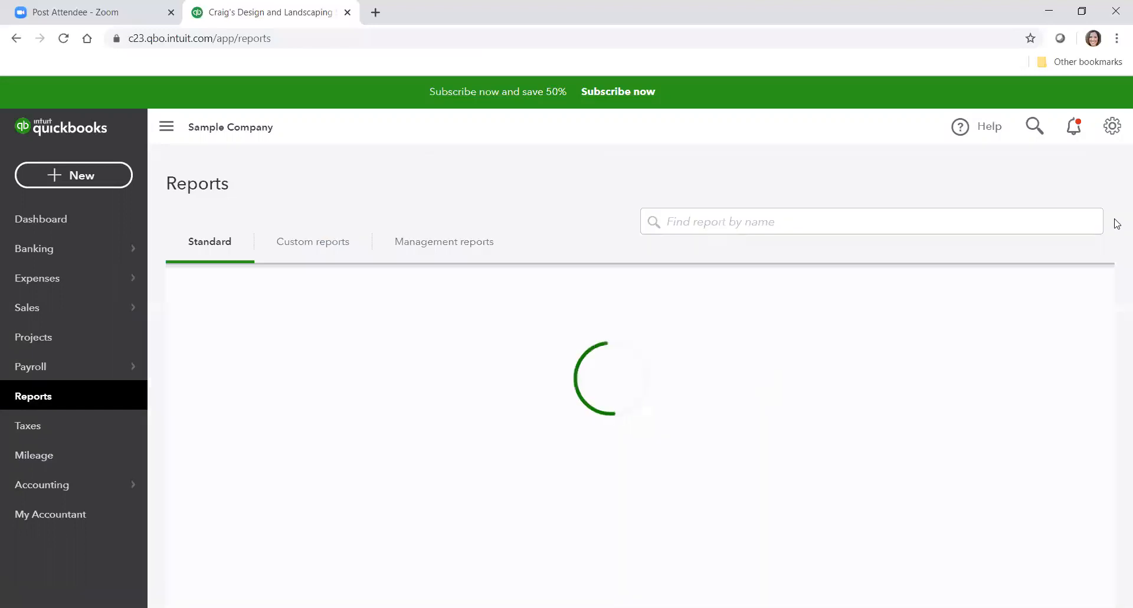
scroll(1111, 305, down, 1)
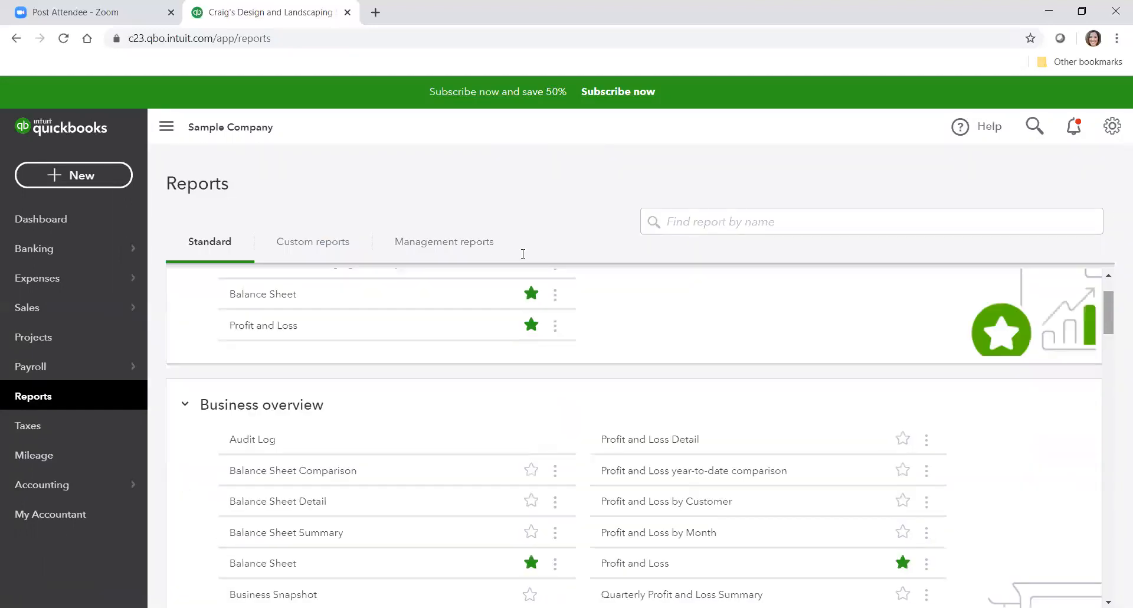
click(272, 294)
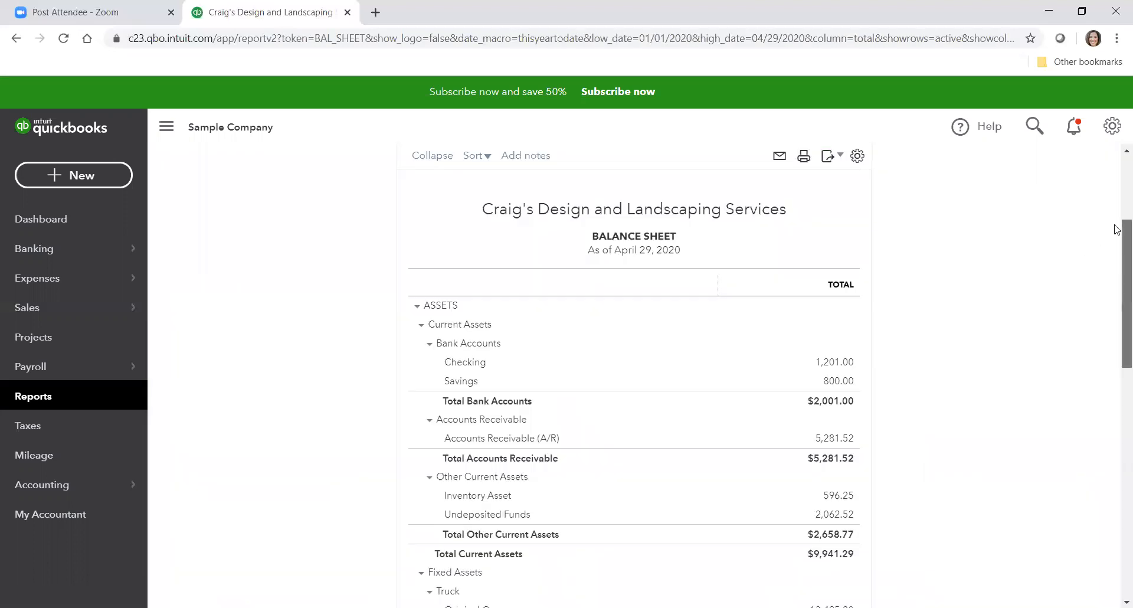
scroll(1115, 253, up, 2)
click(550, 168)
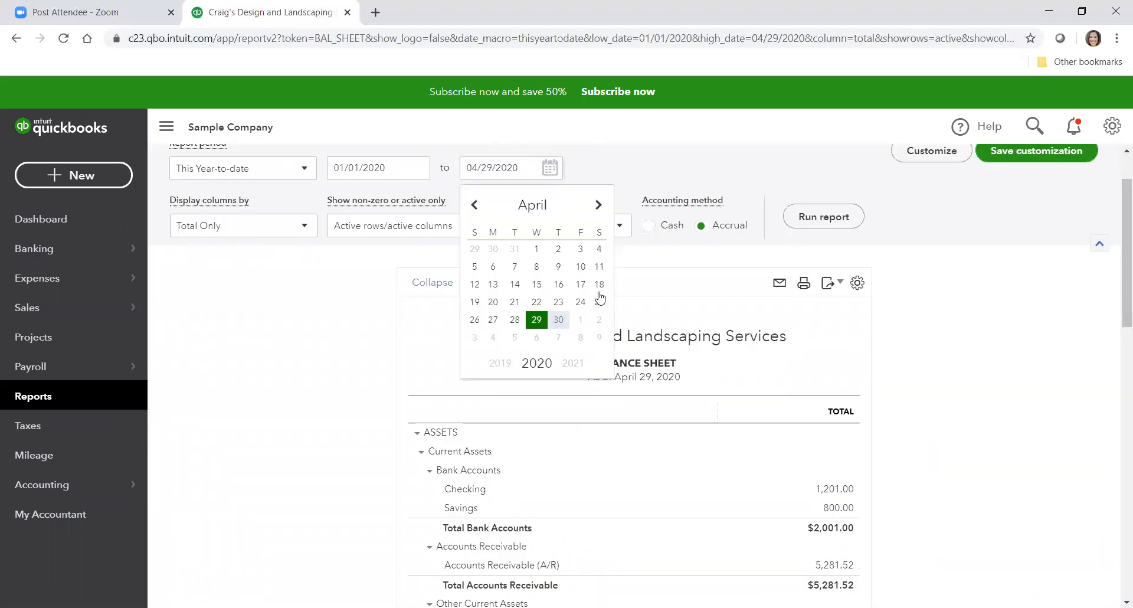
click(580, 320)
click(823, 215)
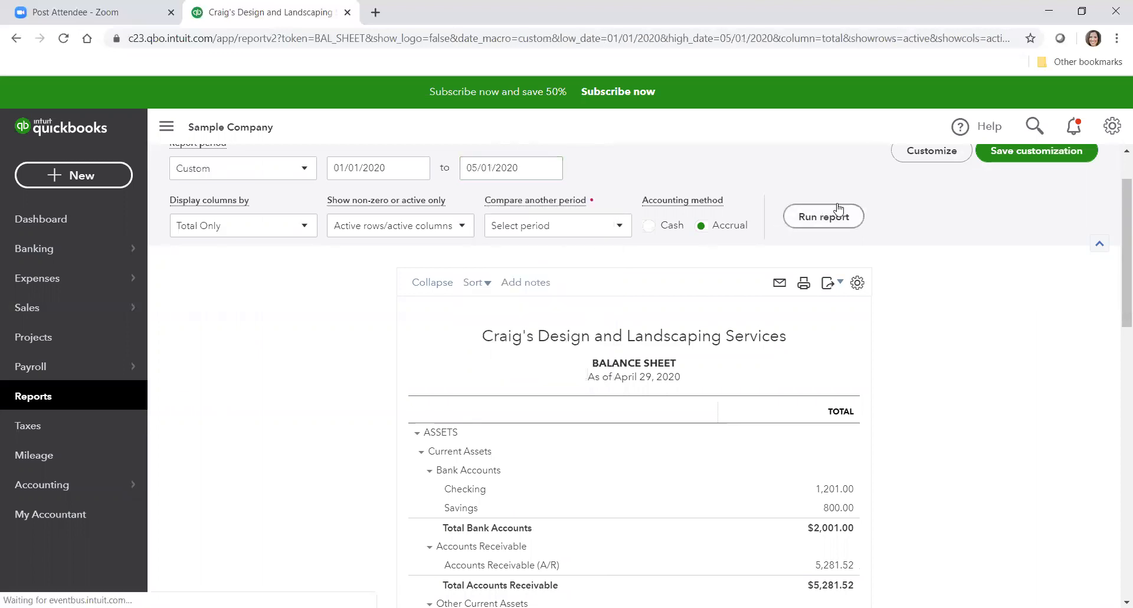
scroll(1116, 192, down, 2)
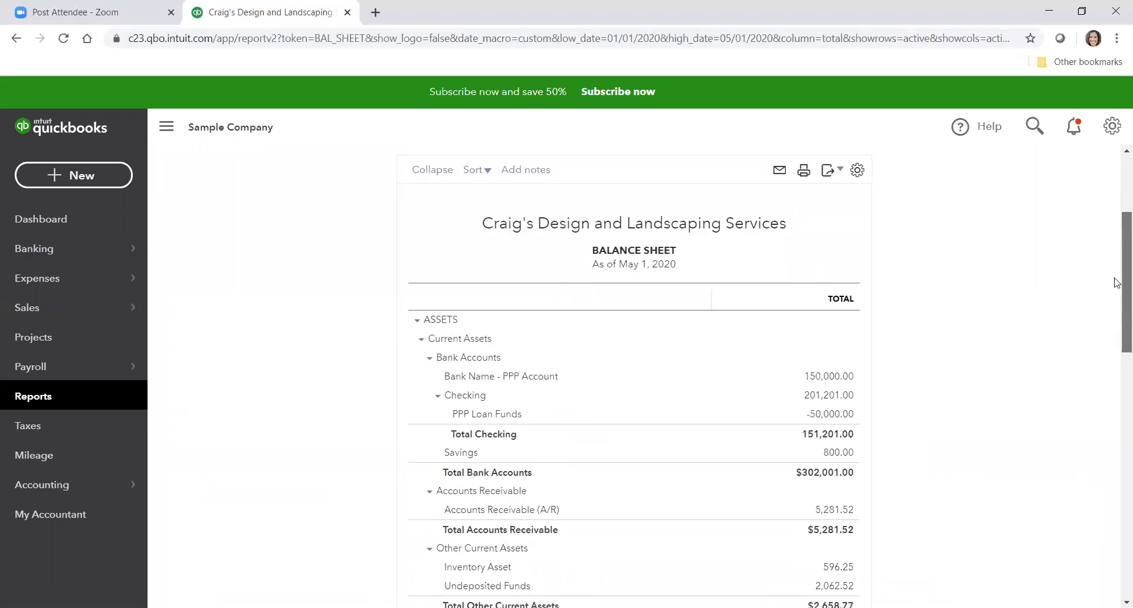
scroll(1116, 347, down, 12)
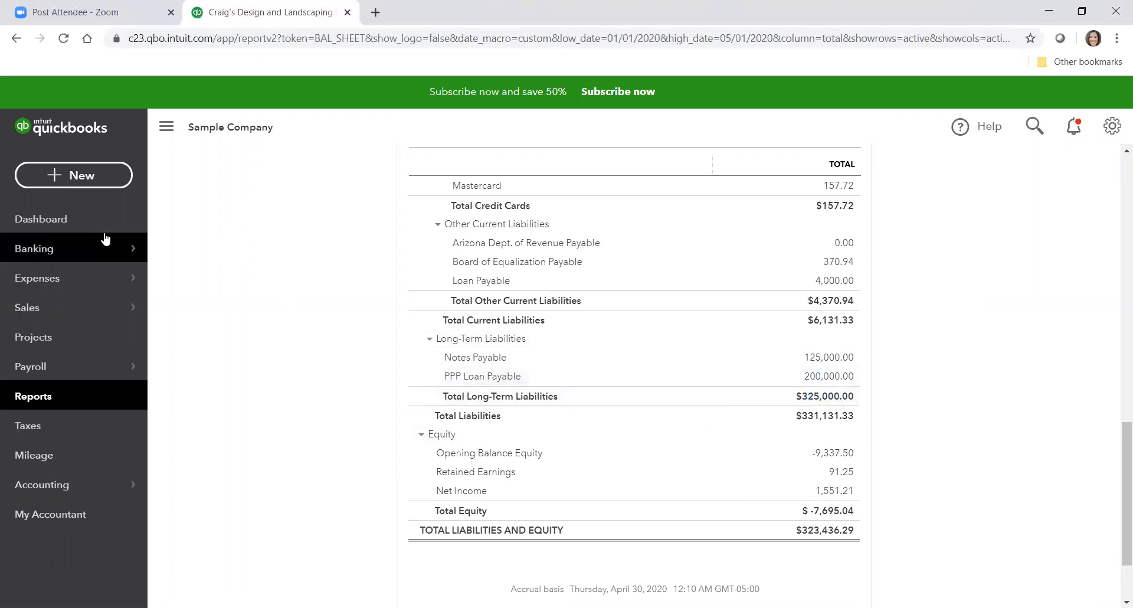
Start a new journal entry and date it 08/31/2020
click(77, 176)
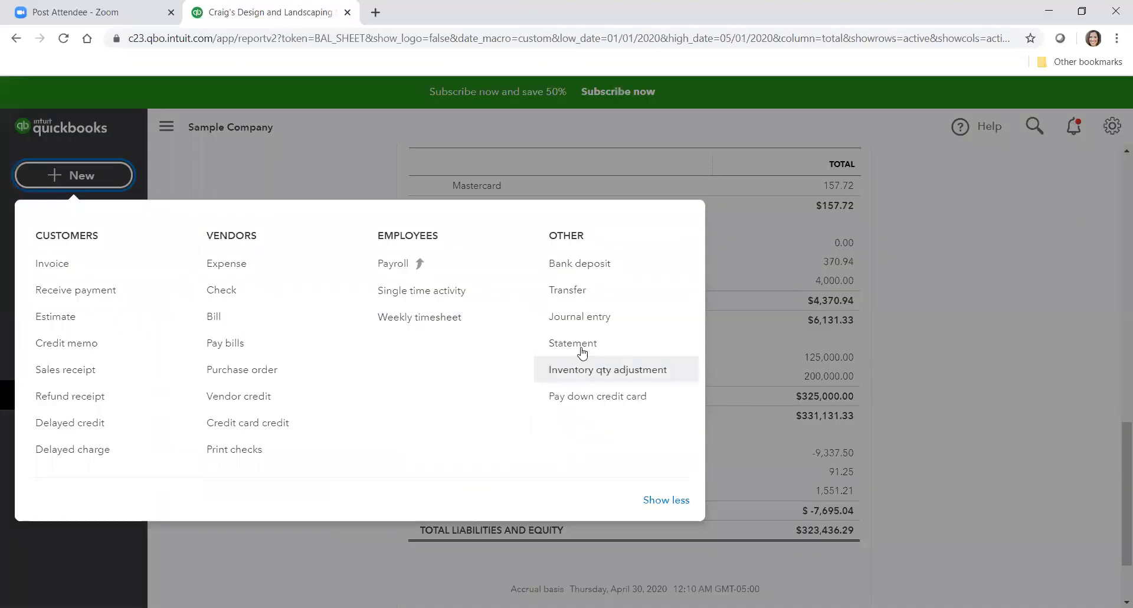
click(577, 319)
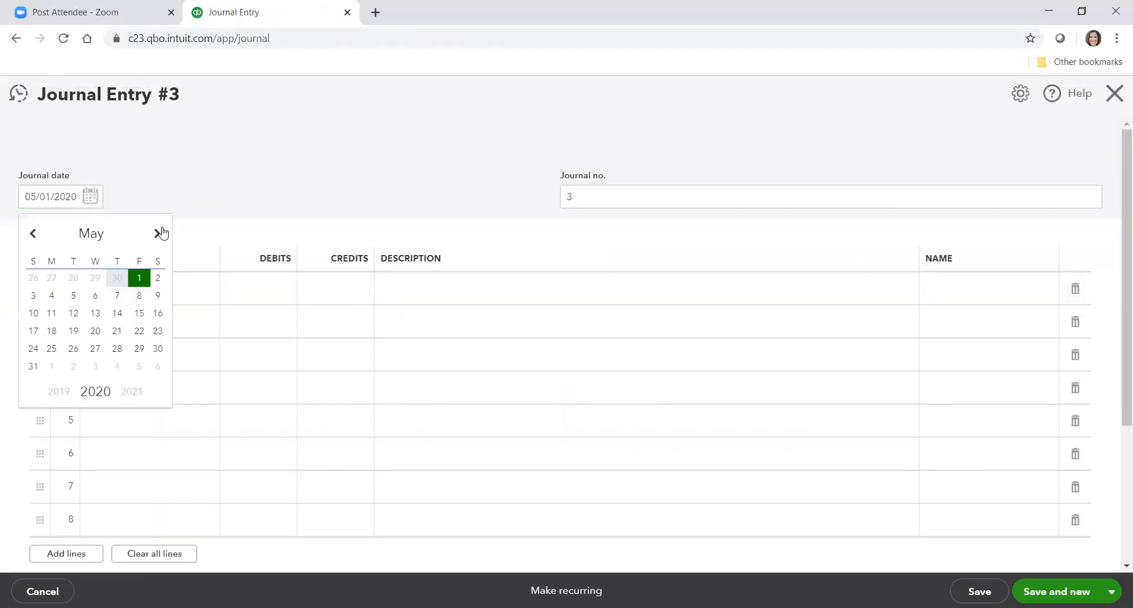
click(155, 233)
click(156, 233)
click(155, 234)
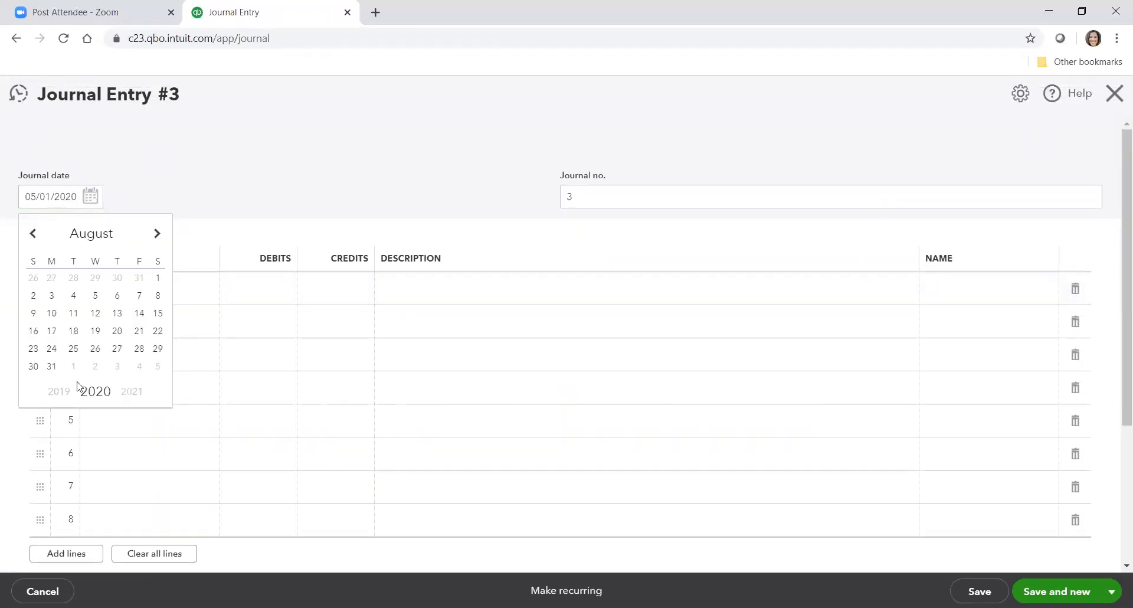
click(52, 367)
Begin adding a new account on line 1 with account type Other Income and detail type Other Miscellaneous Income
click(139, 282)
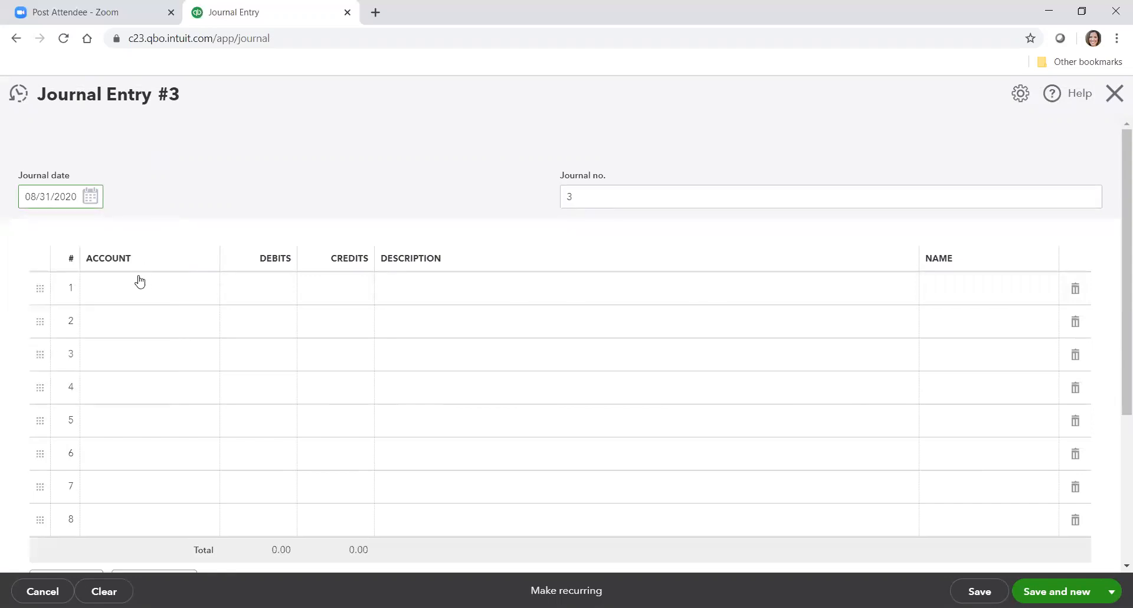
click(216, 291)
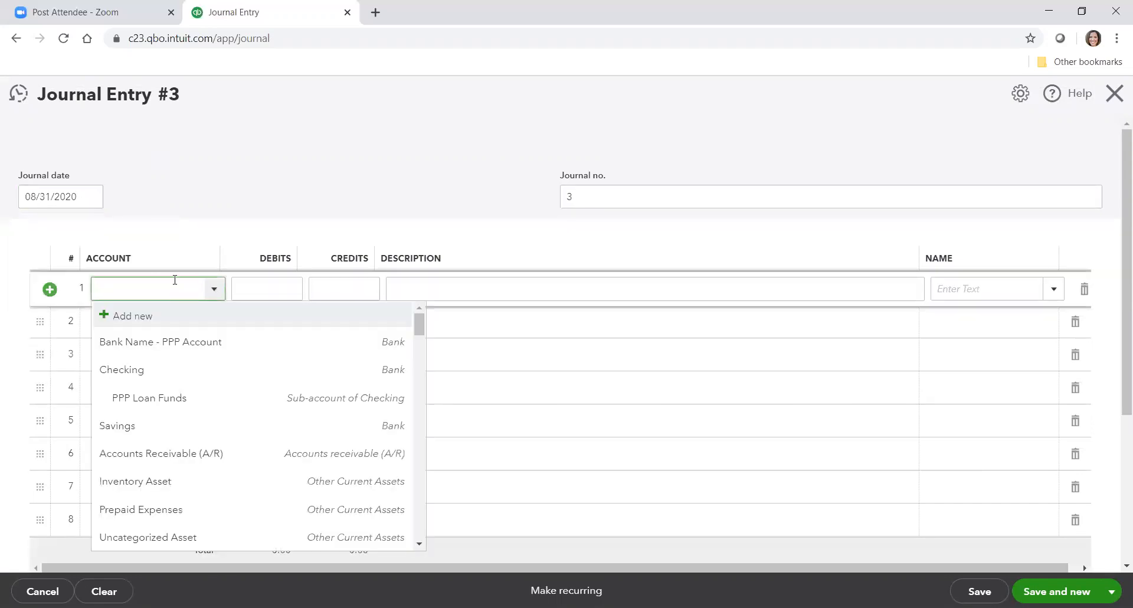
click(141, 315)
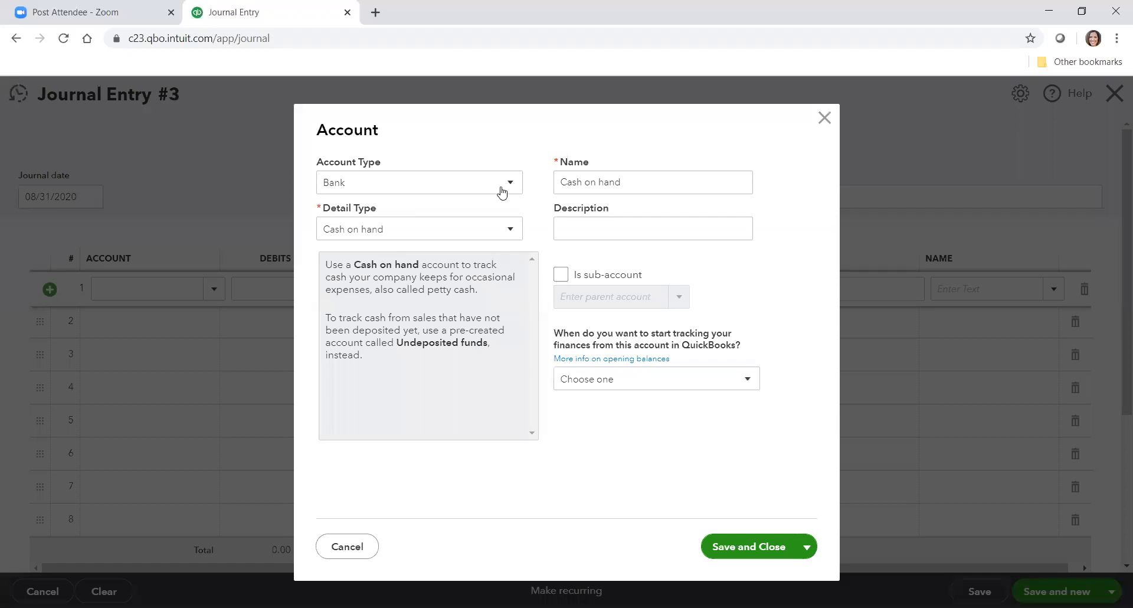
click(514, 183)
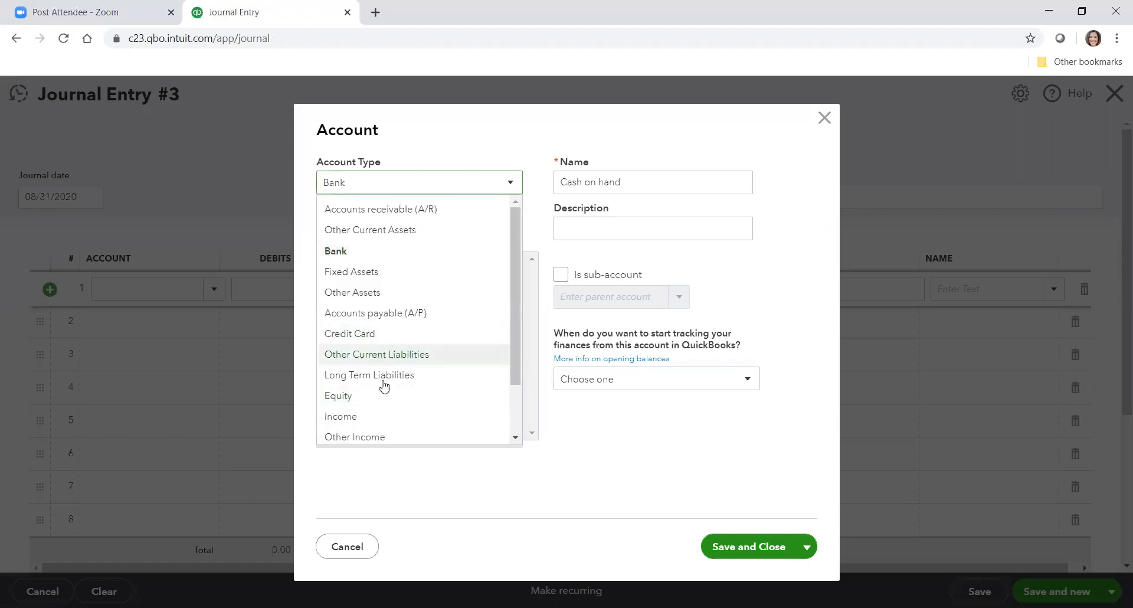
click(354, 436)
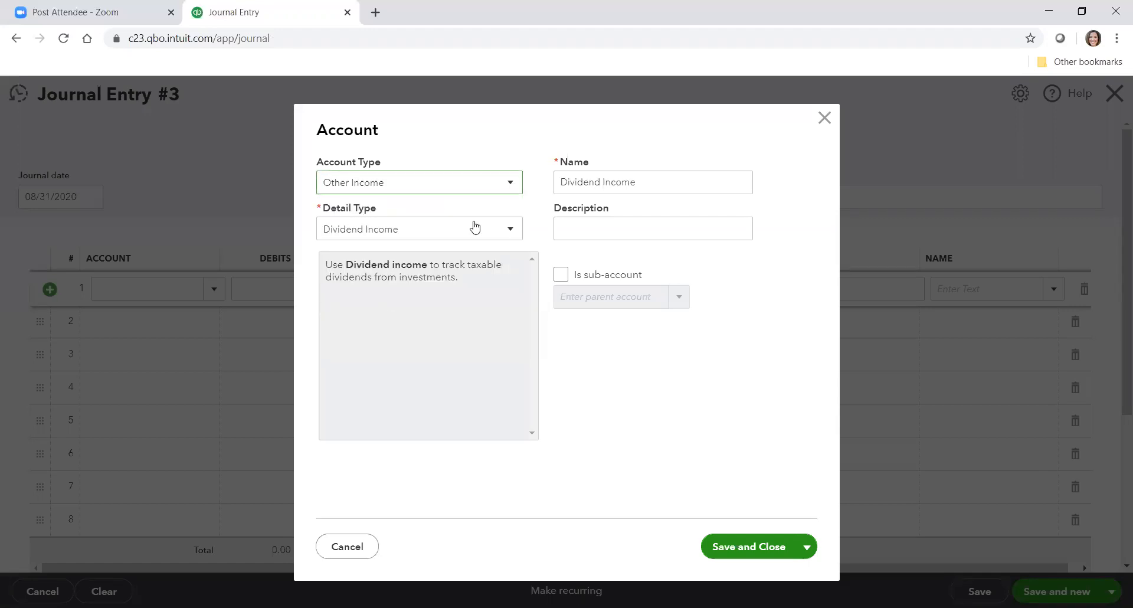
click(394, 236)
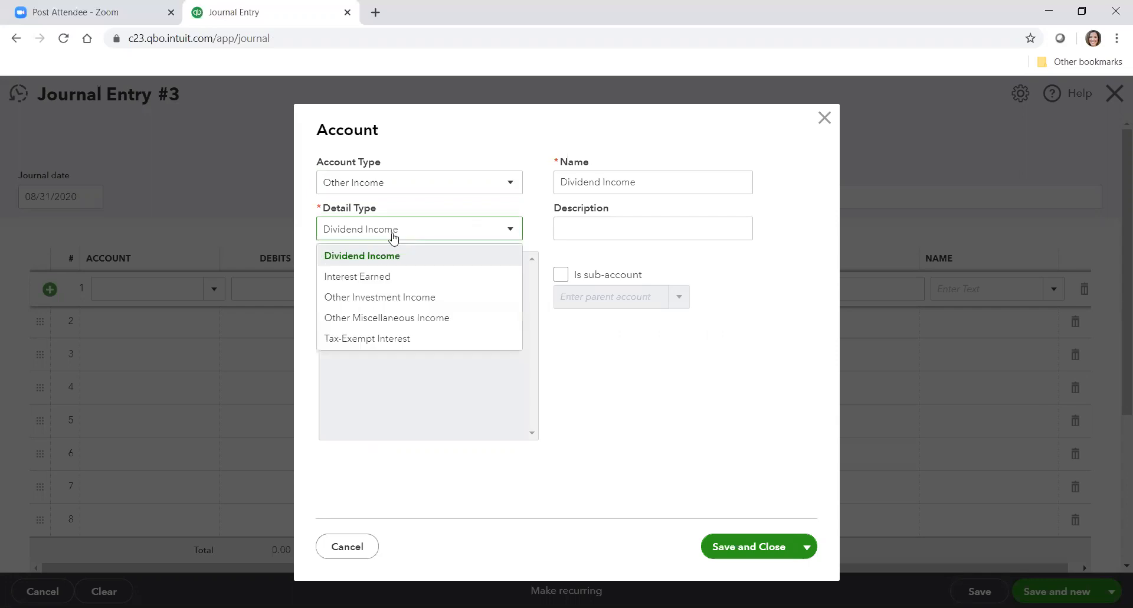
click(377, 317)
Name the new account "PPP Loan Forgiveness - Non Taxable", correcting the spelling, then save and close the account form
drag(557, 190, 502, 195)
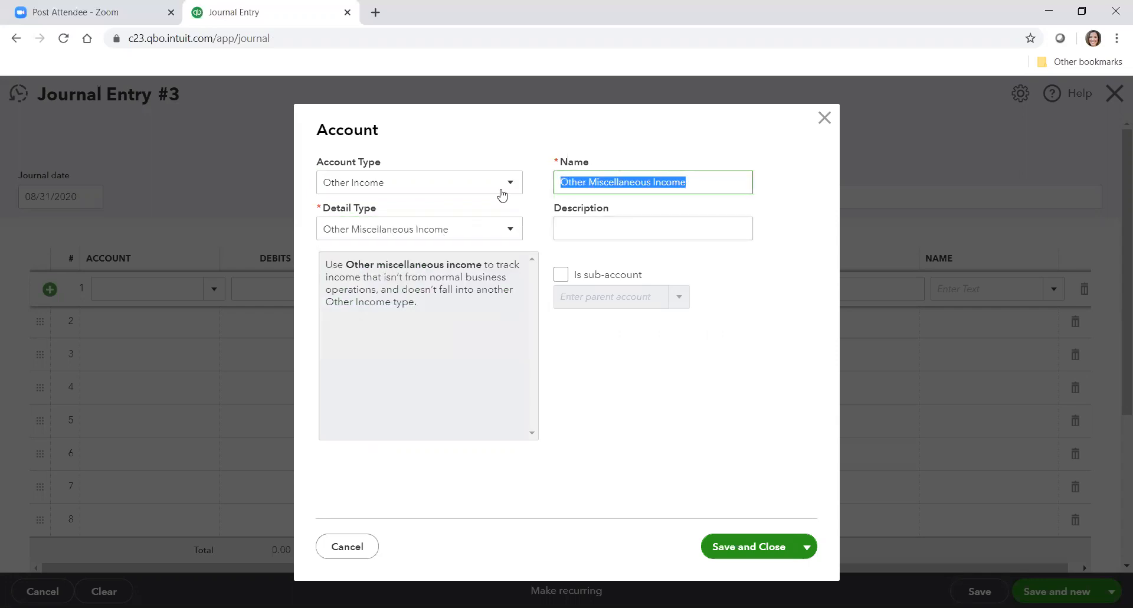
text(PP)
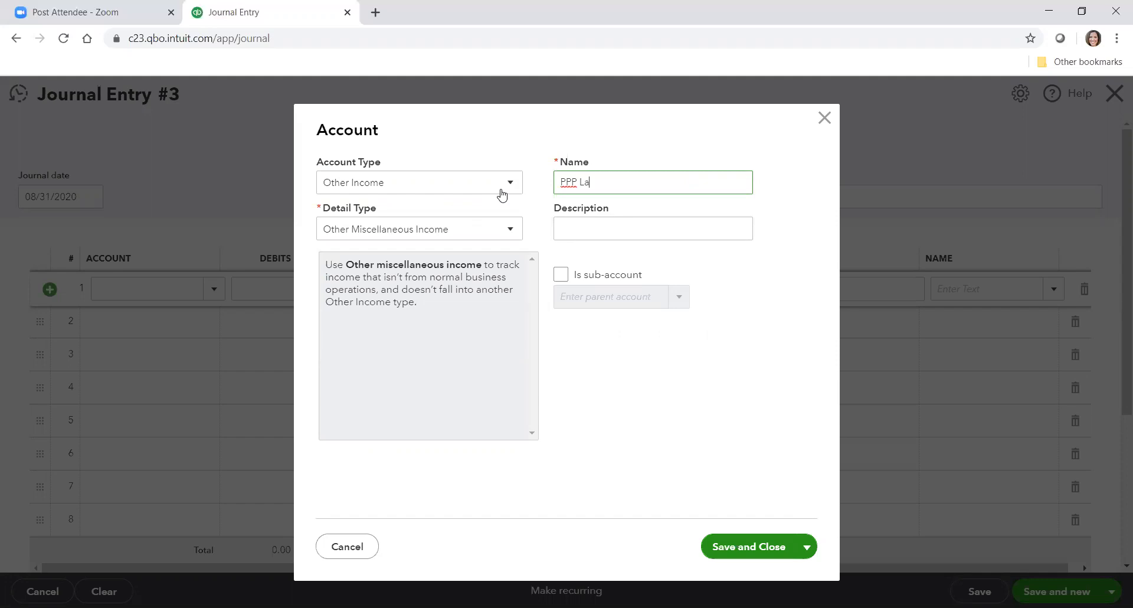
text(P Loan Forgivness - Non Taxable)
right_click(627, 176)
click(645, 189)
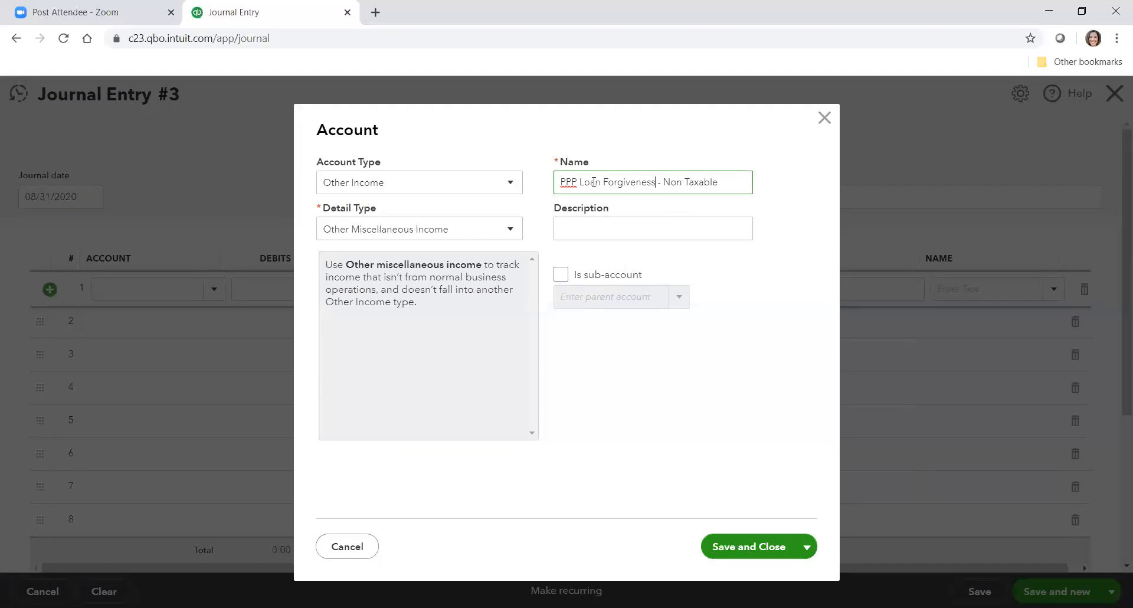
click(724, 547)
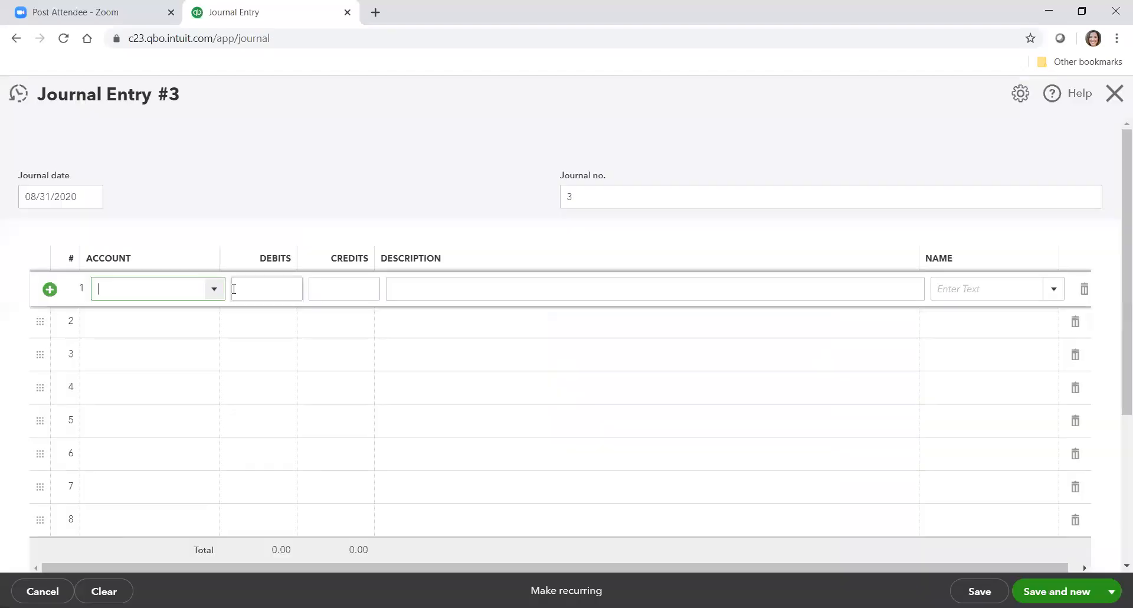
Set line 2 of the journal entry to PPP Loan Payable with a debit of 150,000
click(170, 328)
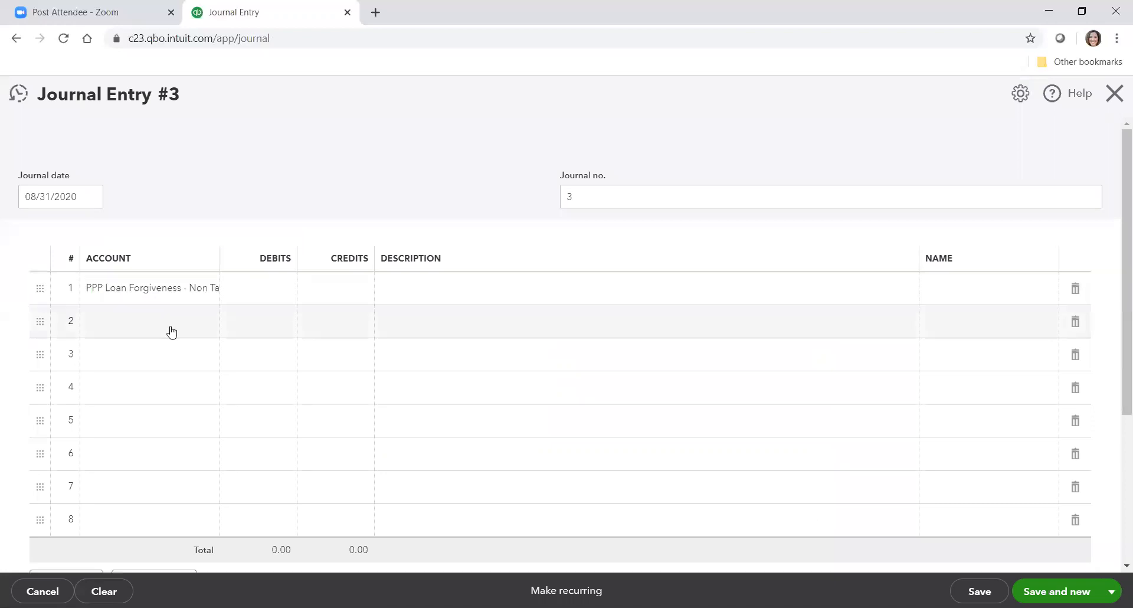
text(ppp)
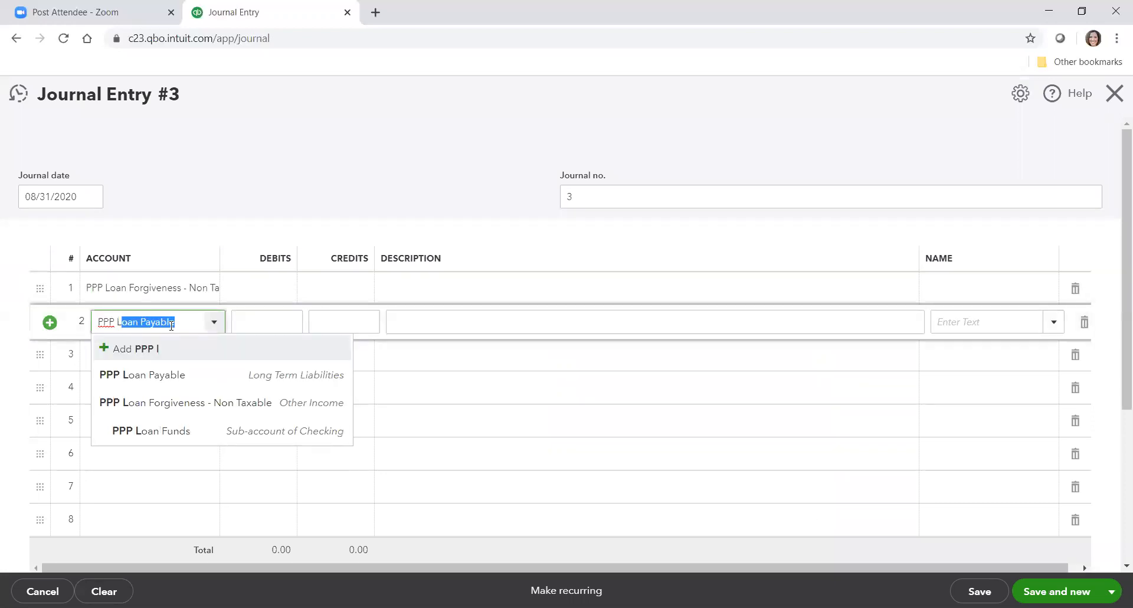
click(176, 374)
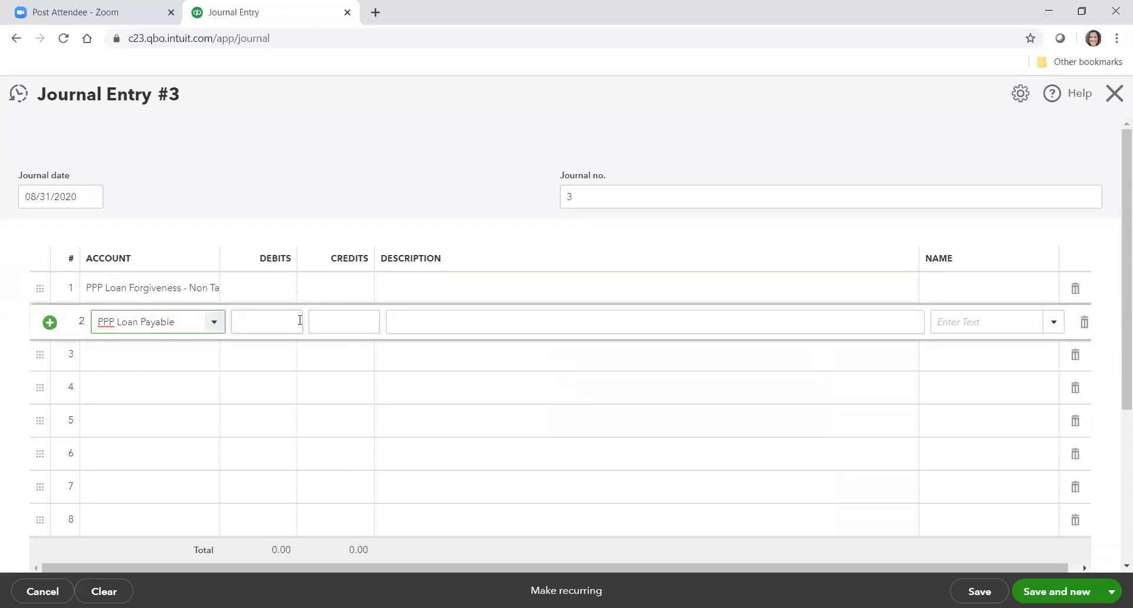
click(278, 323)
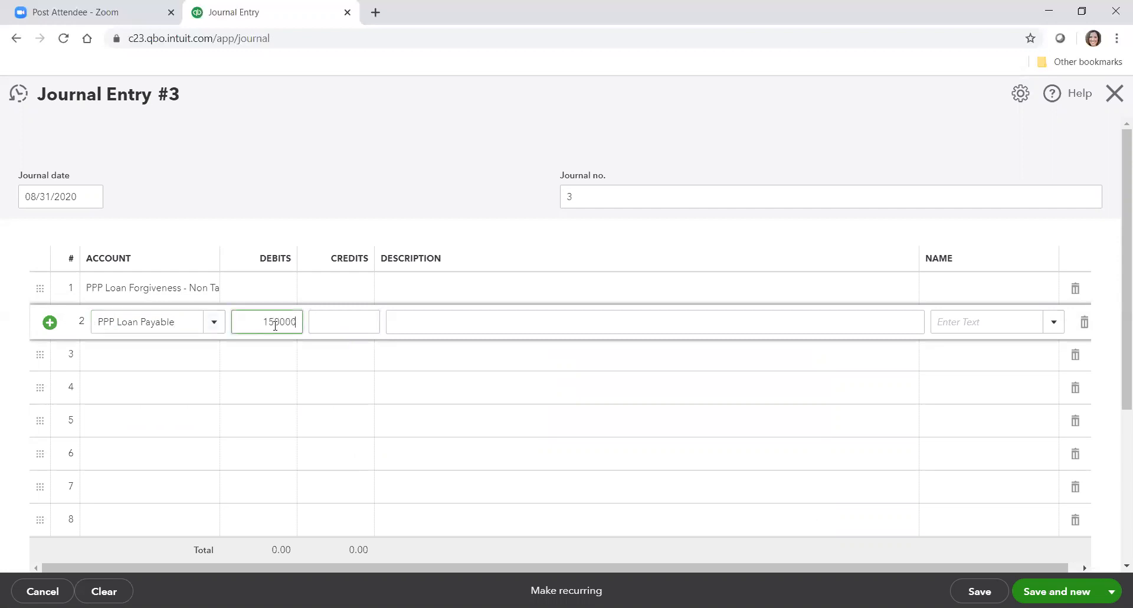
Credit the PPP Loan Forgiveness - Non Taxable account on line 1 with 150,000, then save and close the journal entry
click(363, 289)
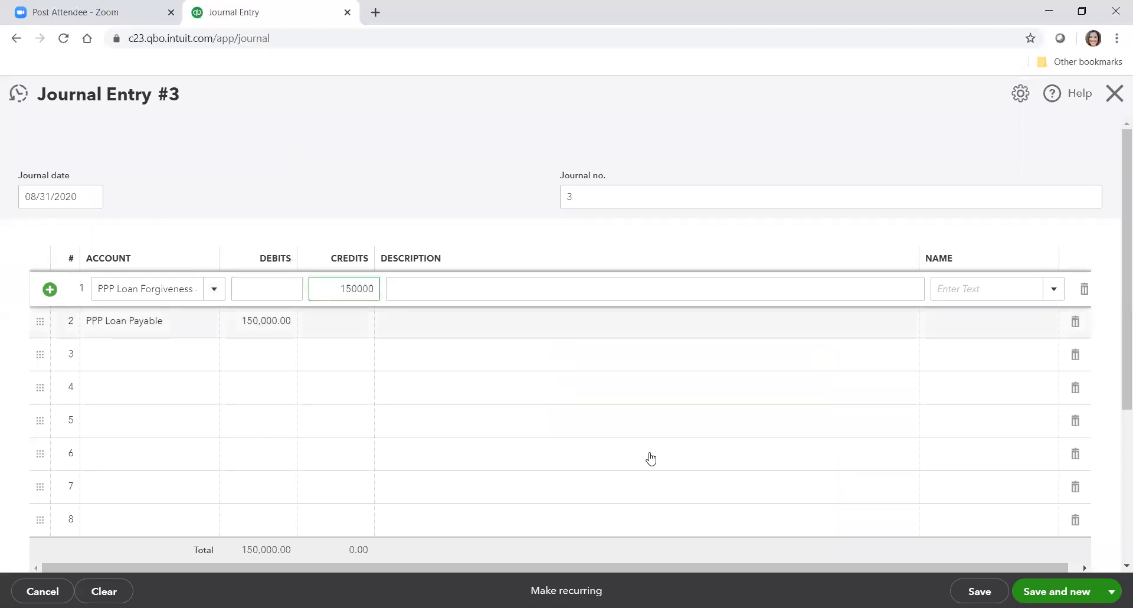
click(980, 591)
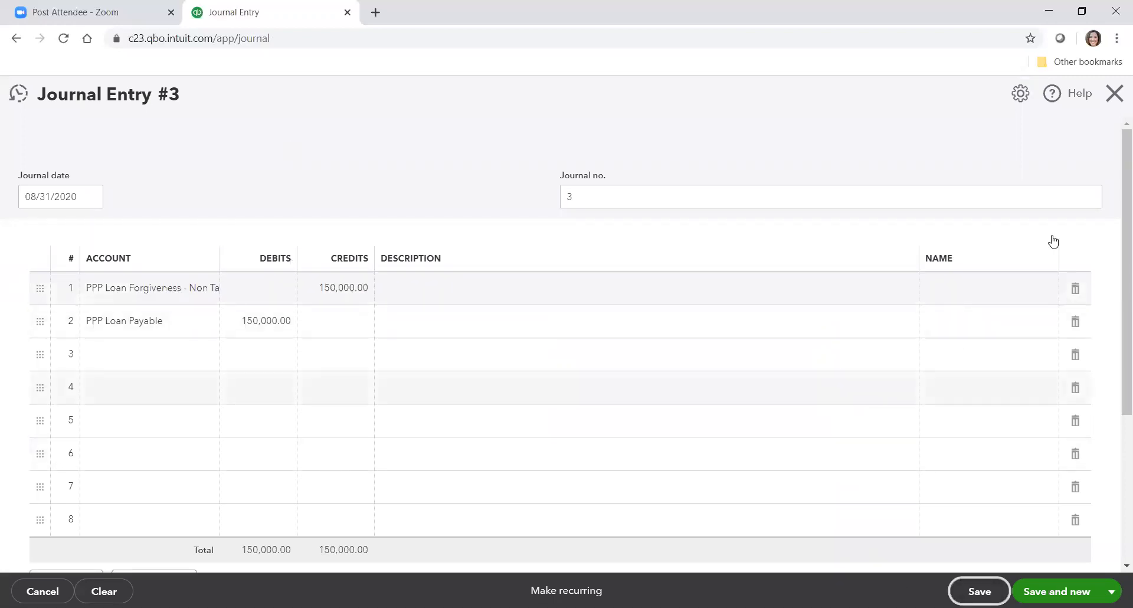
click(1114, 97)
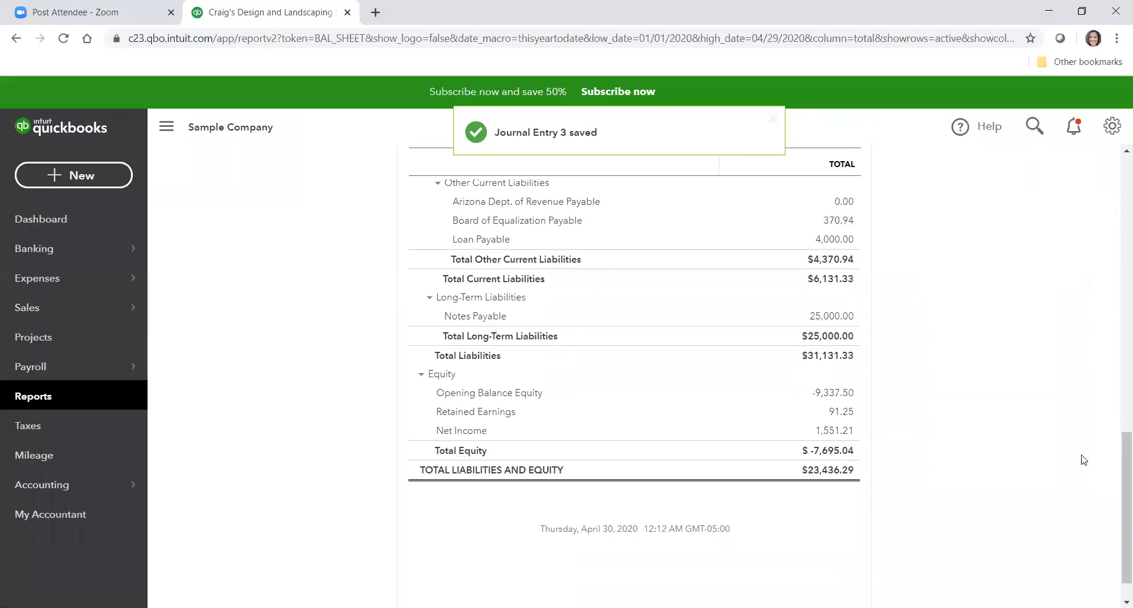
Rerun the Balance Sheet with an end date of 08/31/2020 and examine PPP Loan Payable under Long-Term Liabilities
scroll(1117, 466, up, 1)
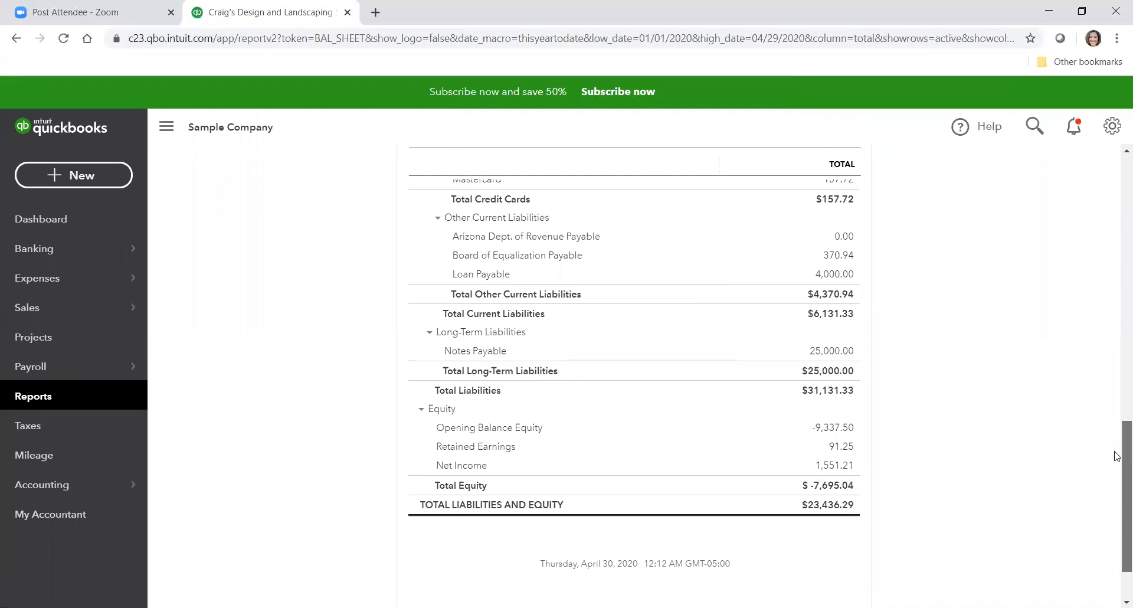
scroll(1107, 236, up, 10)
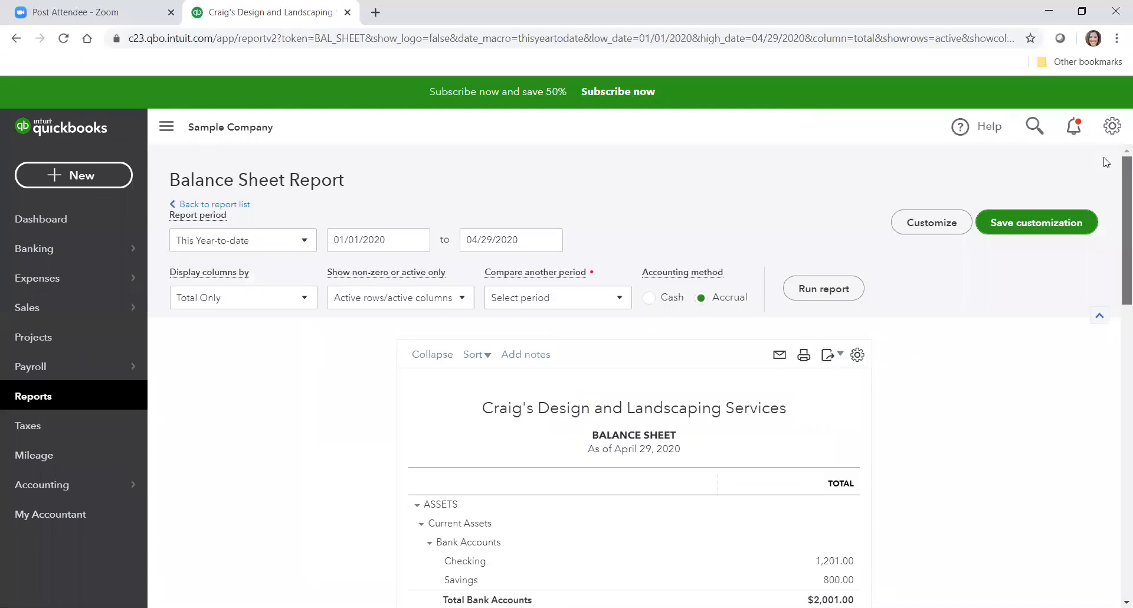
click(550, 240)
click(598, 277)
click(599, 277)
click(598, 276)
click(599, 277)
click(493, 408)
click(823, 288)
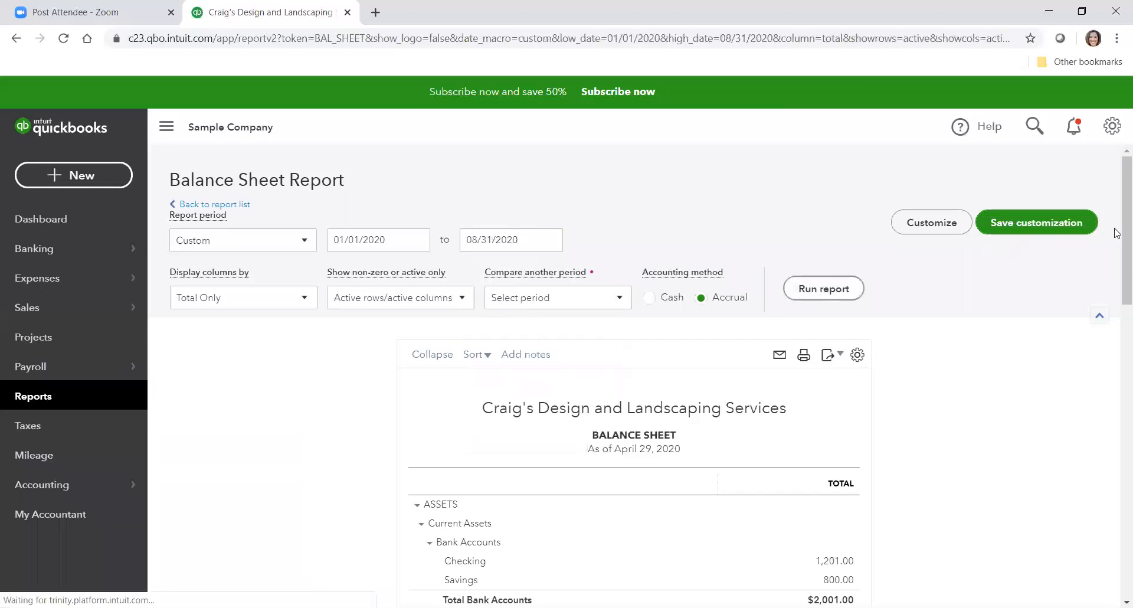
scroll(1117, 212, down, 3)
drag(1115, 232, 1117, 434)
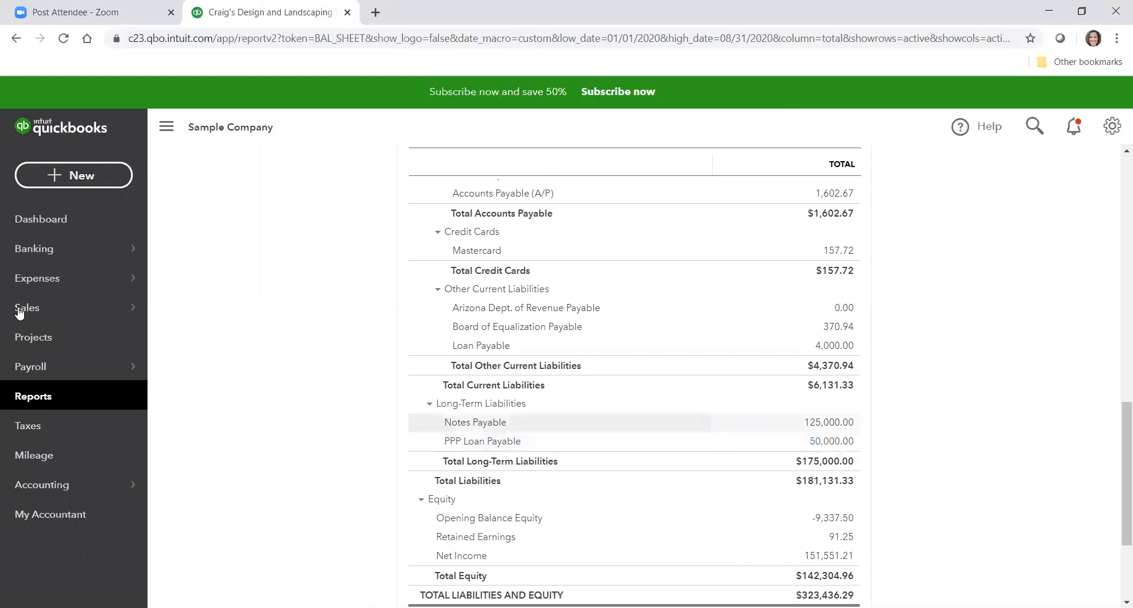
Open the Profit and Loss report from the favorite standard reports
click(33, 396)
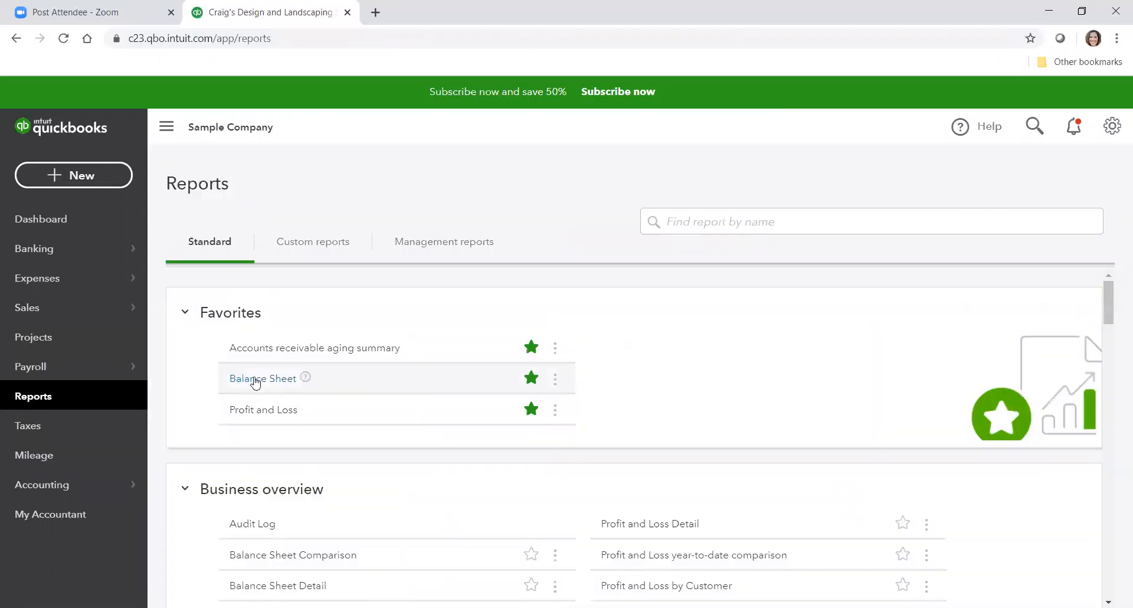
click(264, 408)
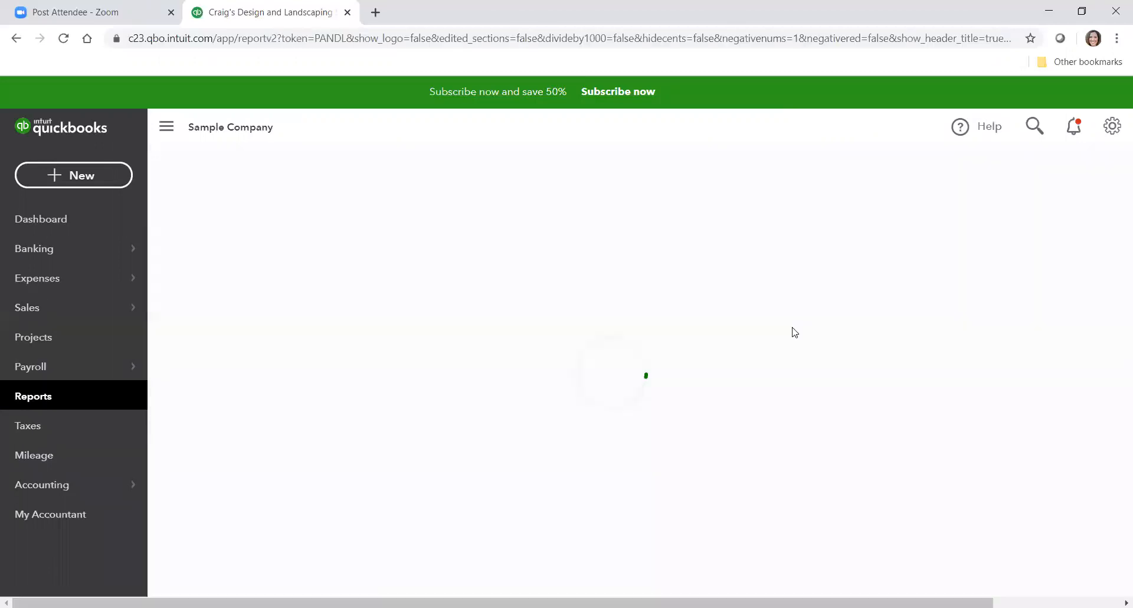
scroll(1117, 285, down, 4)
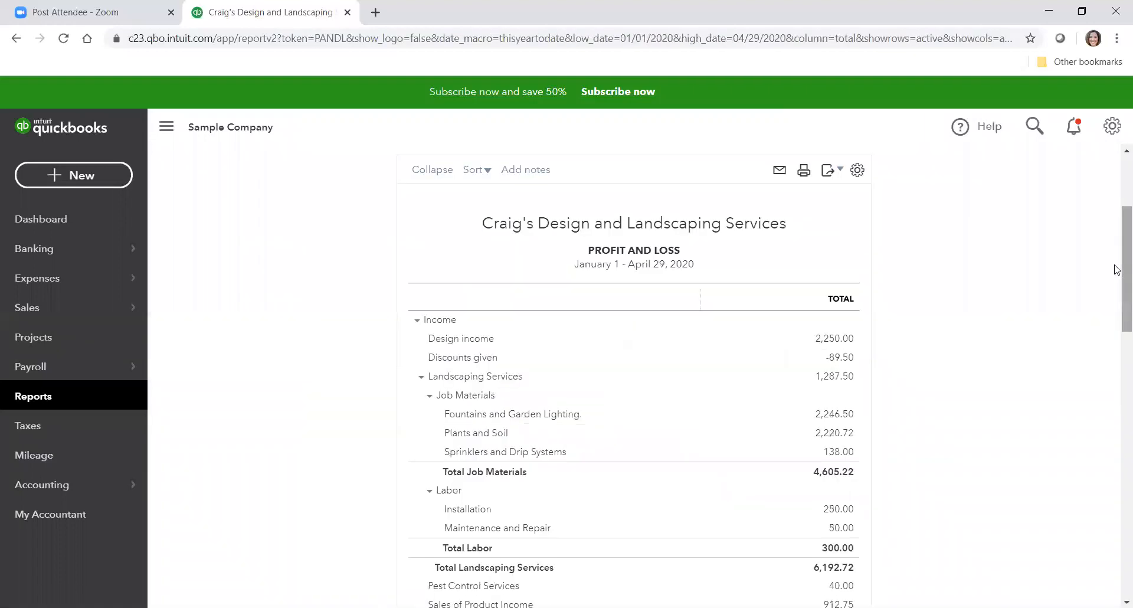
scroll(649, 131, up, 4)
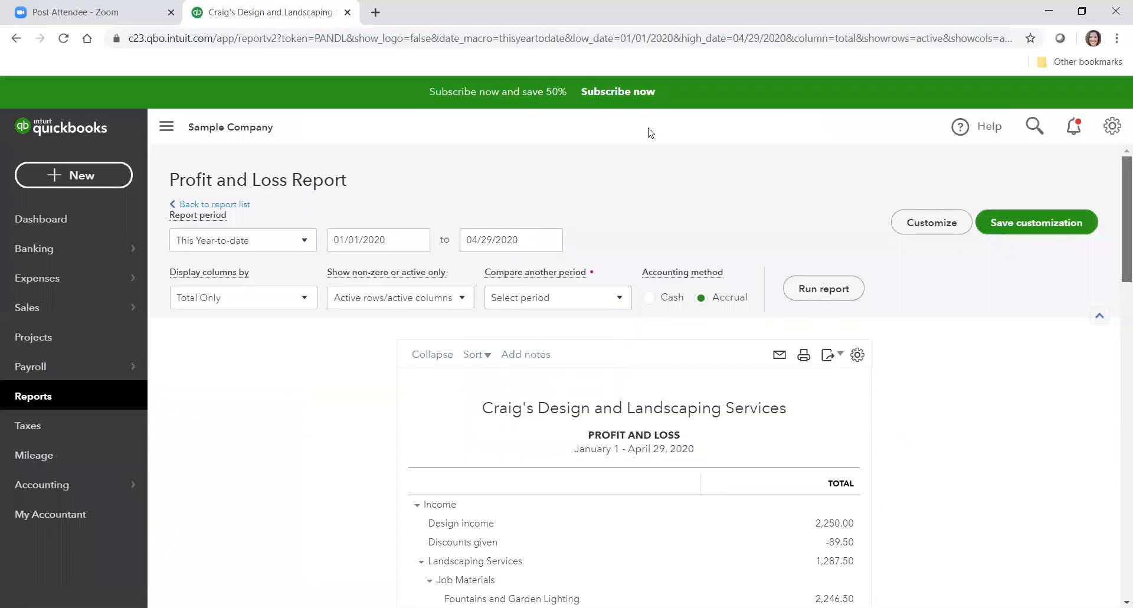
Run the Profit and Loss report with an end date of 08/31/2020 and examine the loan forgiveness under Other Income
click(549, 239)
click(598, 277)
click(599, 277)
click(599, 278)
click(598, 277)
click(493, 410)
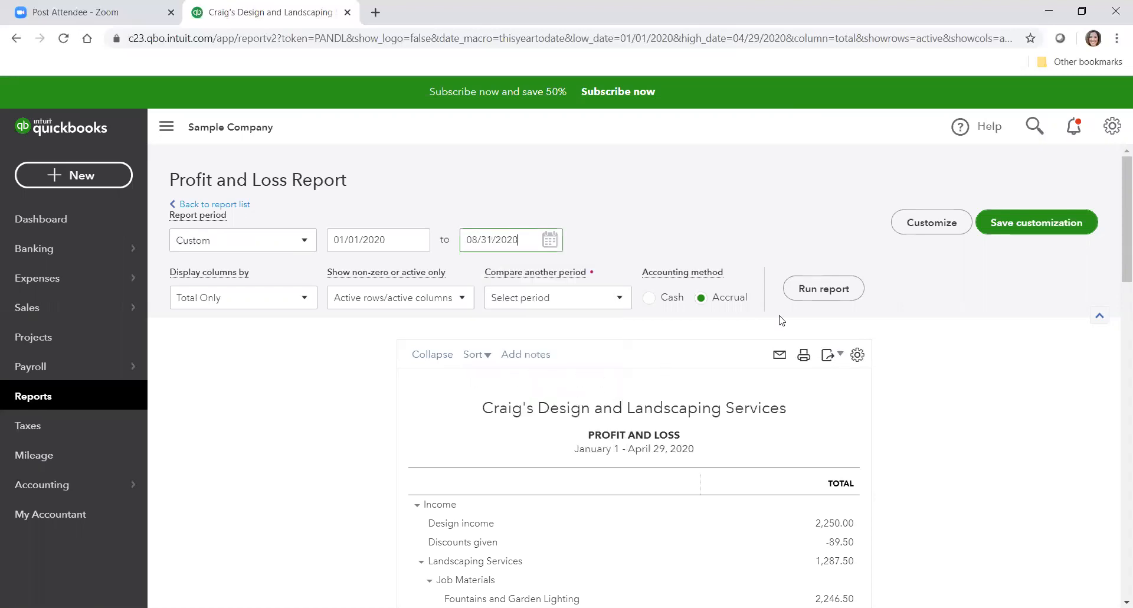
click(794, 288)
scroll(1117, 216, down, 3)
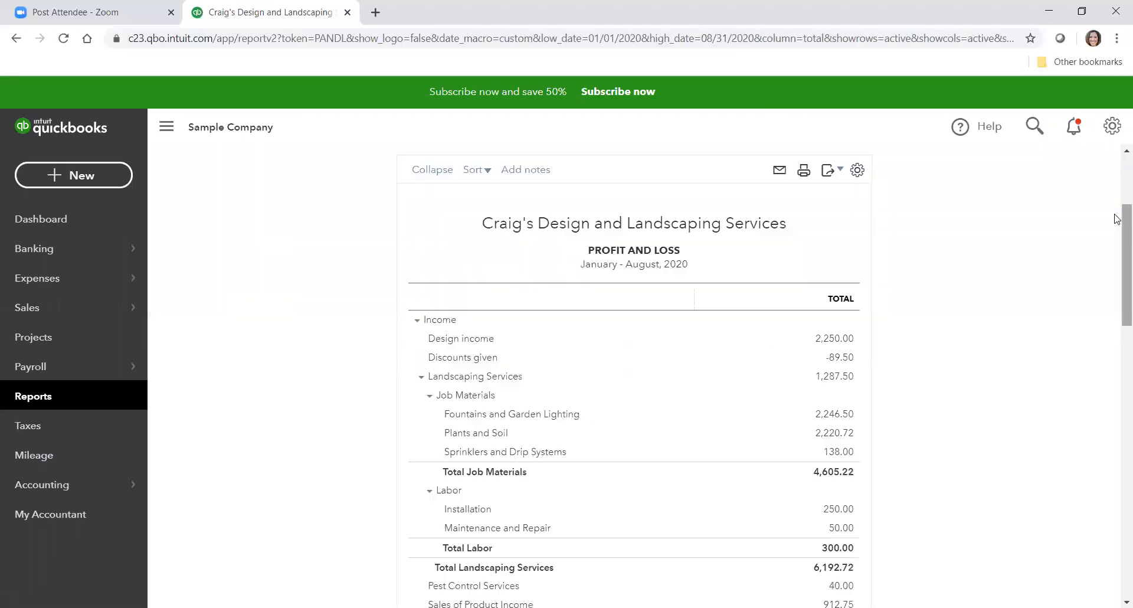
drag(1122, 229, 1118, 507)
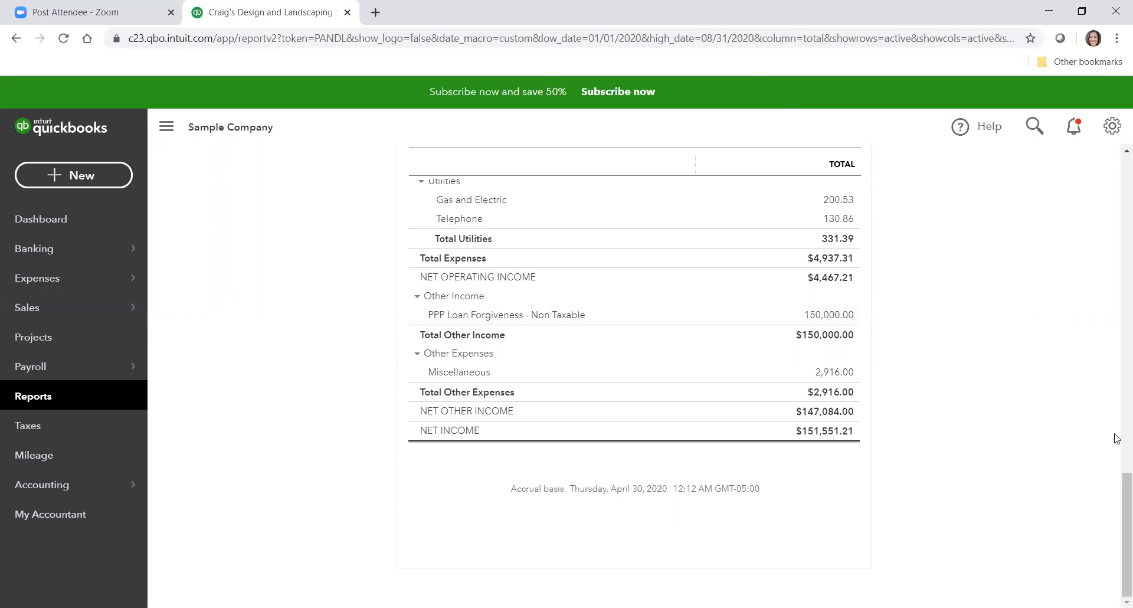
scroll(1117, 343, up, 15)
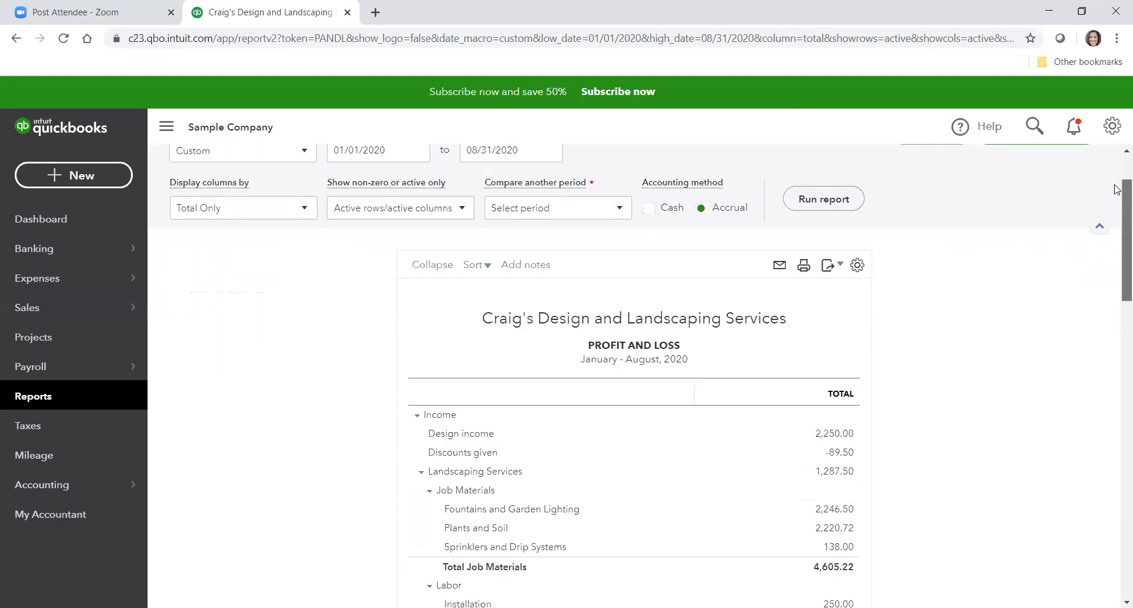